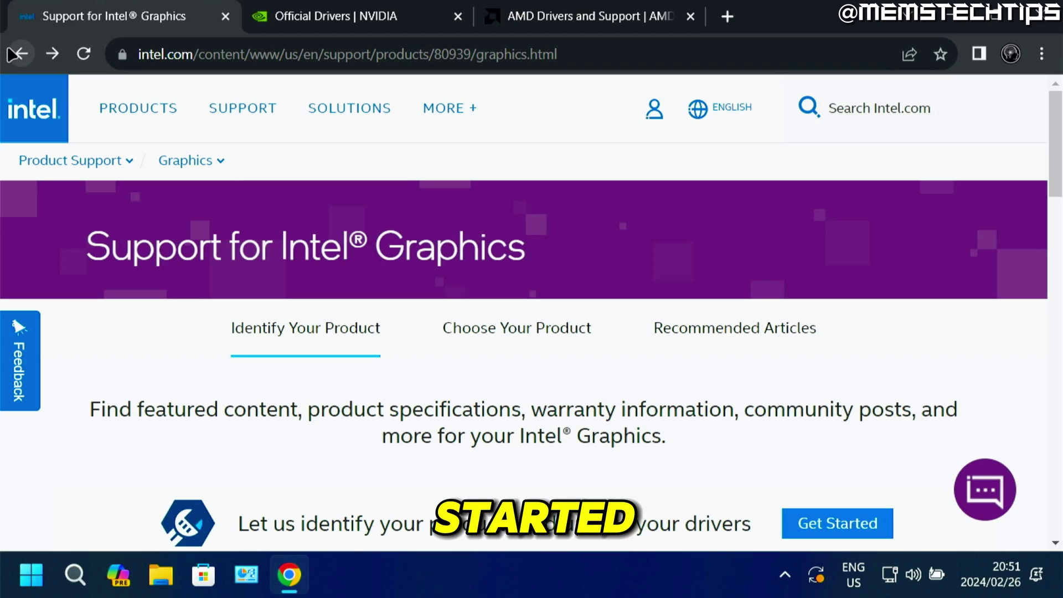
# Open the 'Support for Intel® Graphics' page from the search results.
pyautogui.click(20, 54)
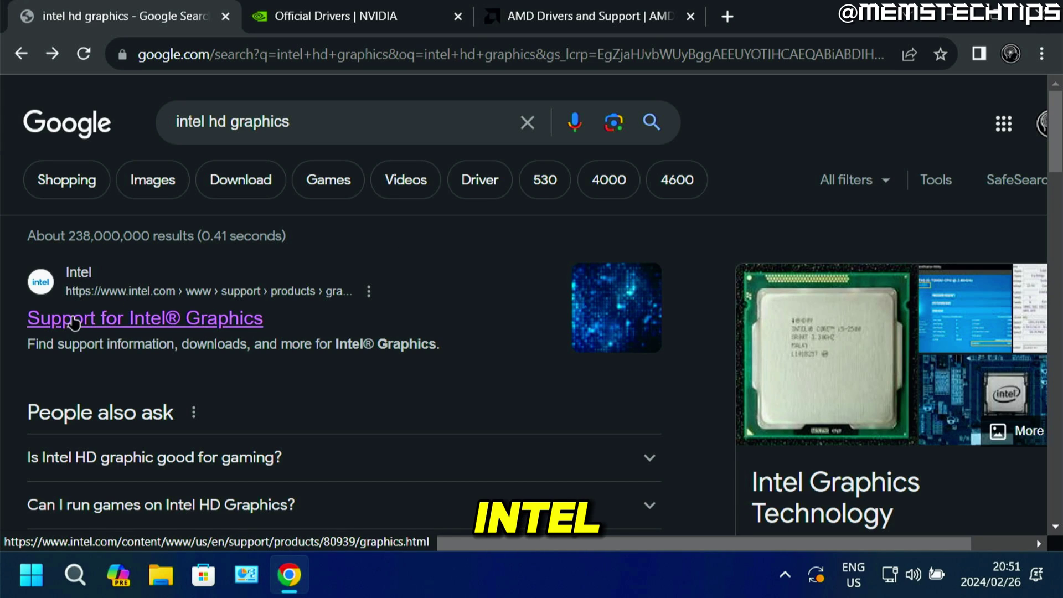
pyautogui.click(176, 321)
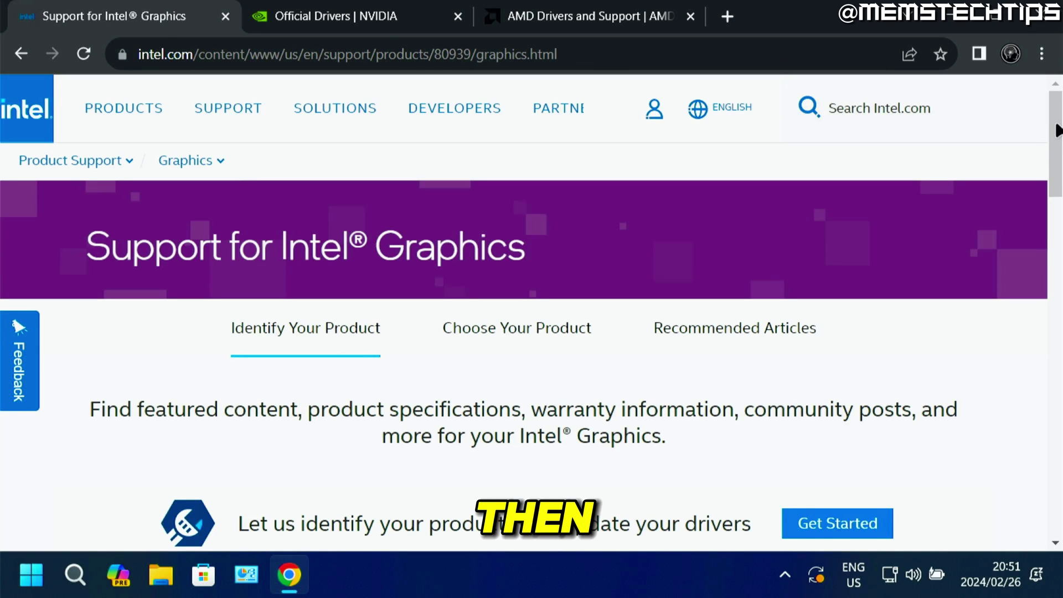
pyautogui.scroll(-3, 251, 316)
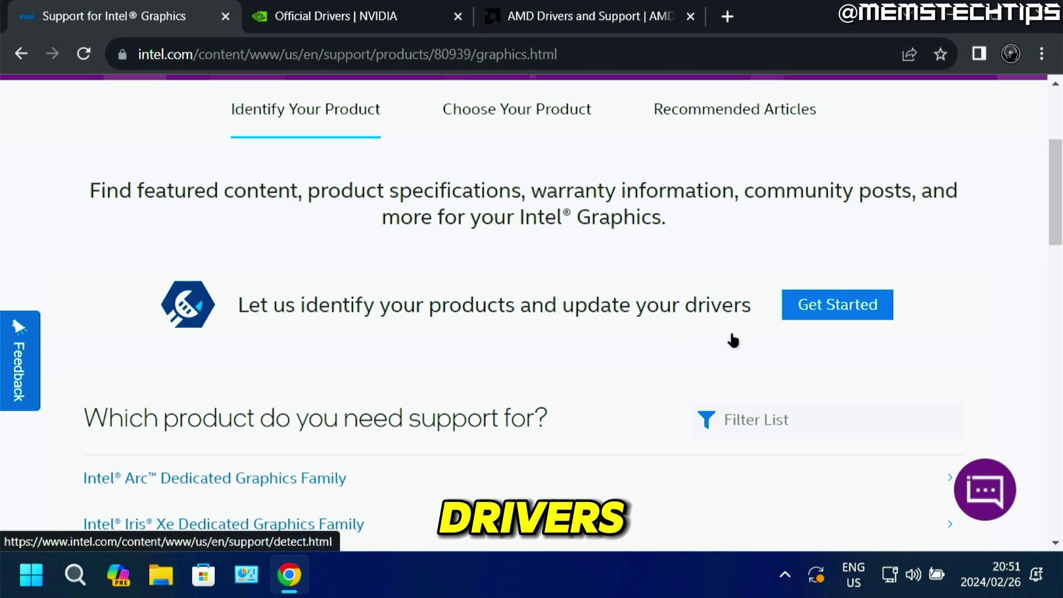
# Go through Get Started to the Intel Driver & Support Assistant download page.
pyautogui.click(802, 308)
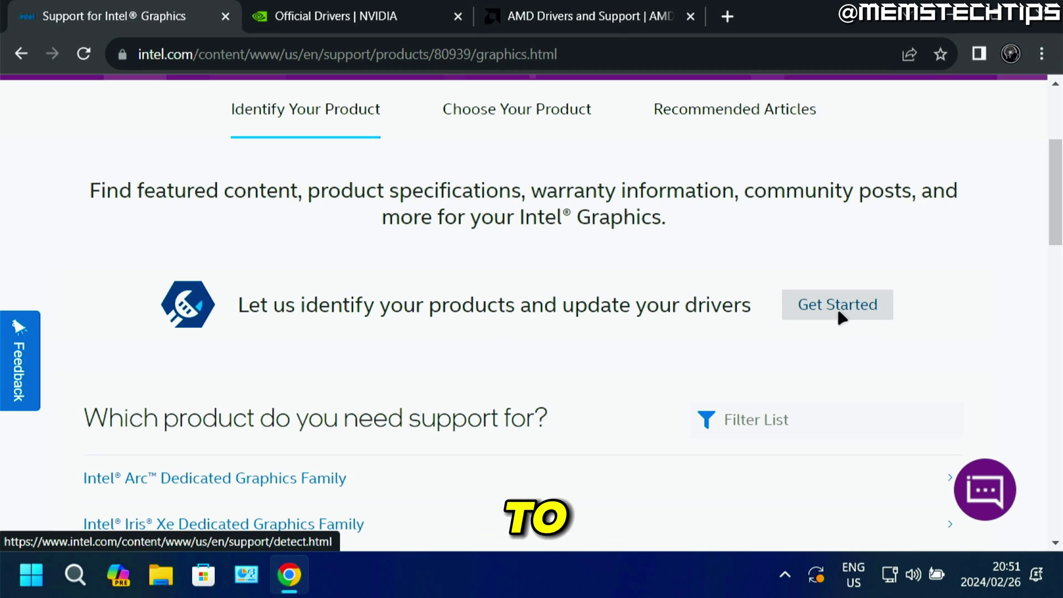
pyautogui.scroll(-3, 1060, 197)
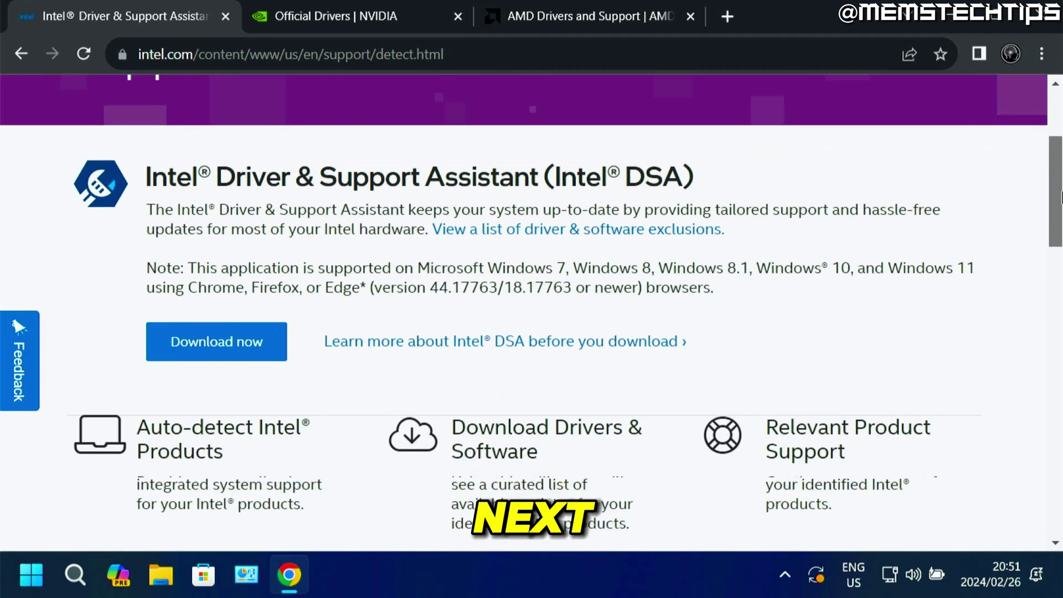
pyautogui.scroll(-1, 1060, 197)
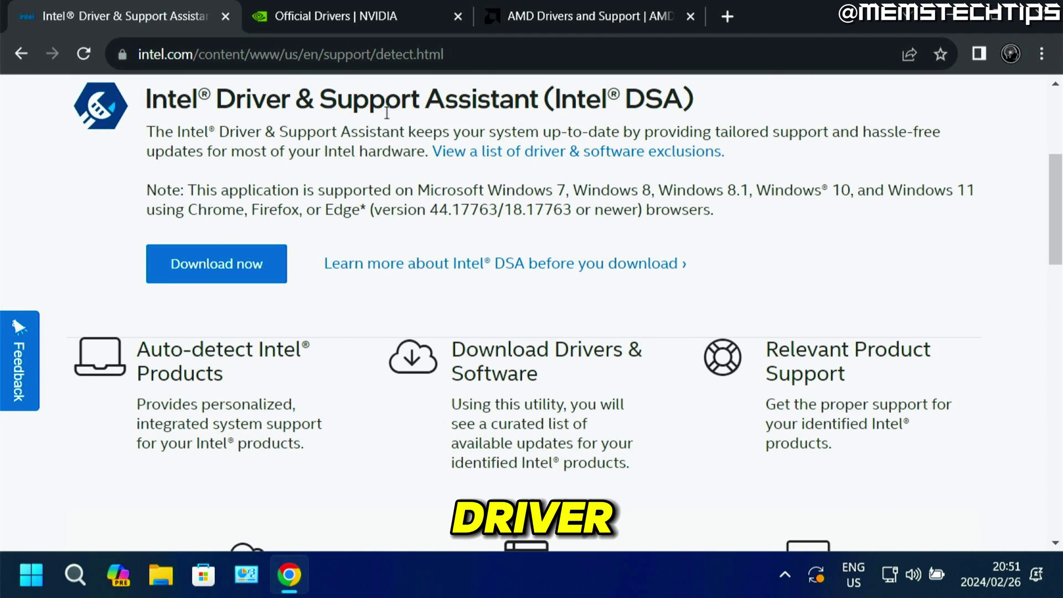
pyautogui.scroll(3, 491, 183)
pyautogui.scroll(-3, 1057, 230)
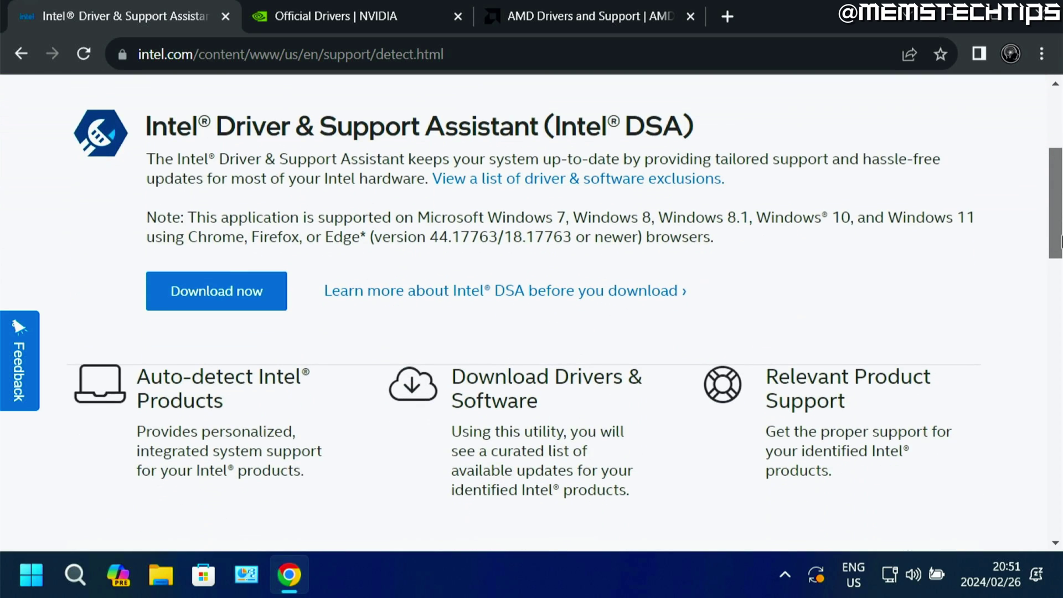
# Download and run the Intel DSA installer, accepting the license terms.
pyautogui.click(271, 268)
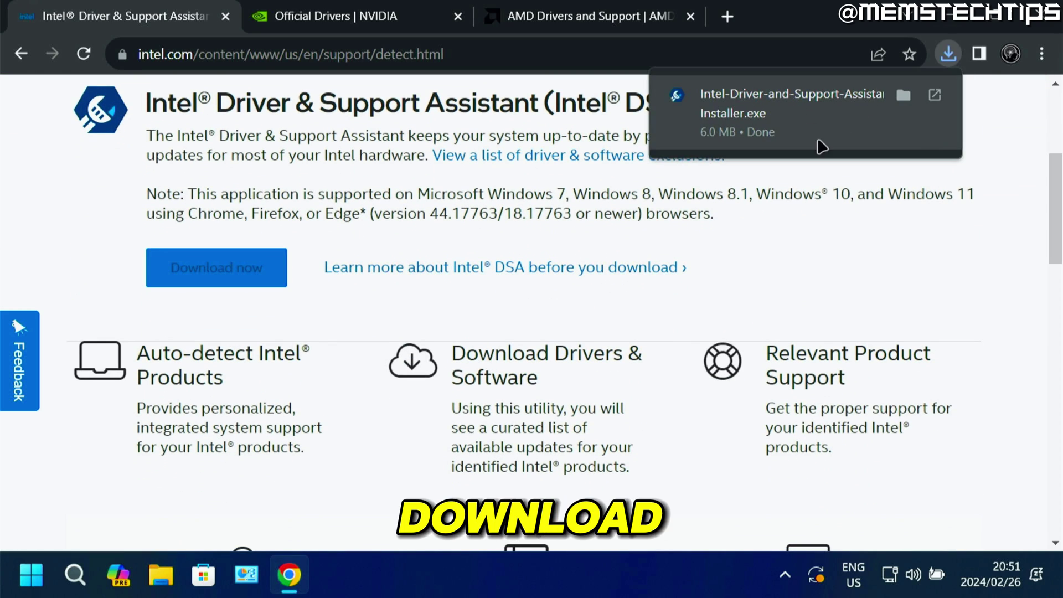
pyautogui.click(745, 116)
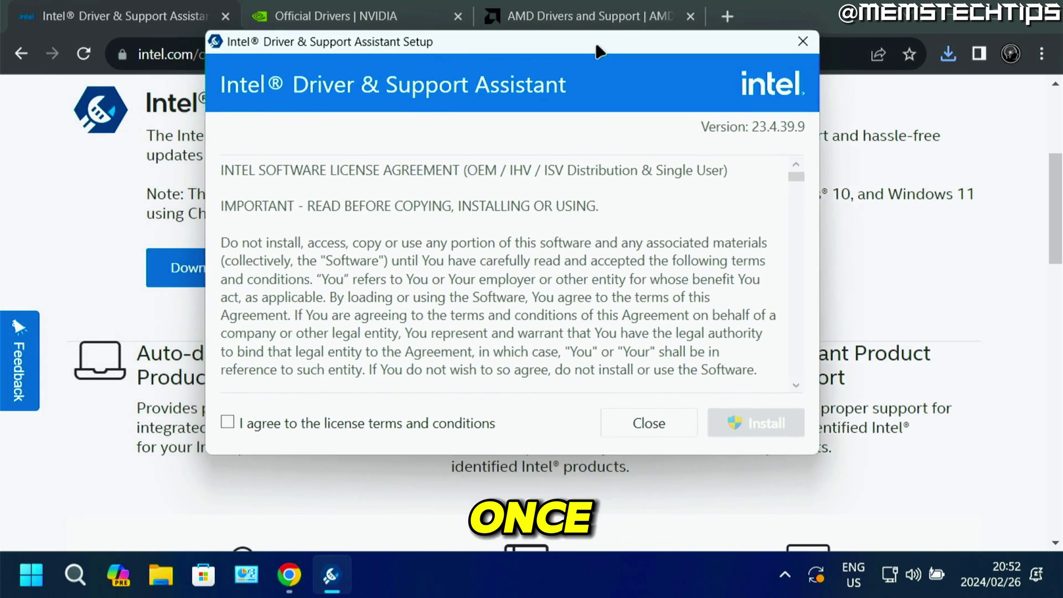
pyautogui.click(284, 421)
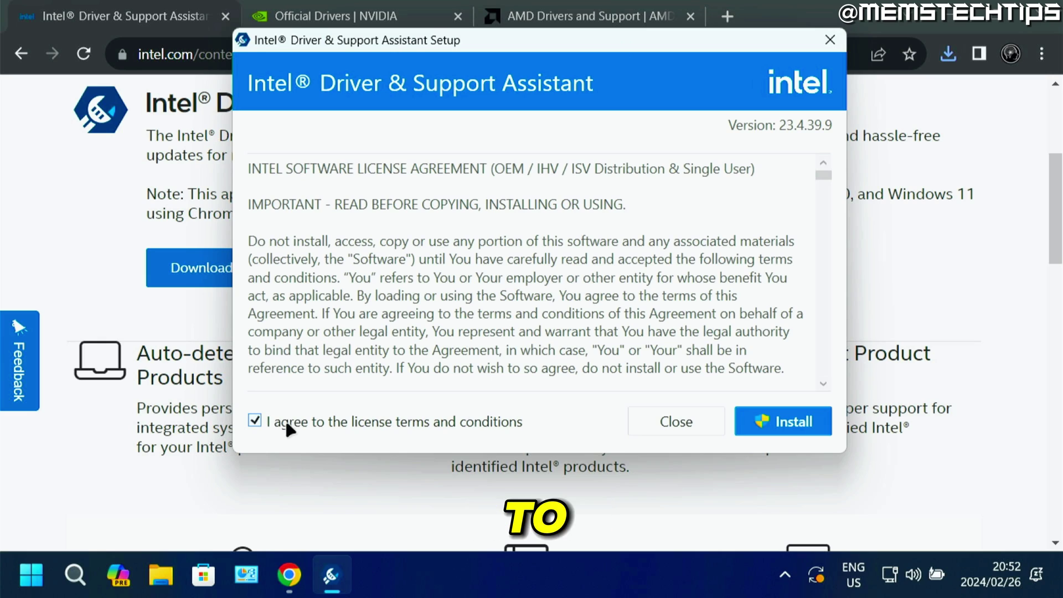
# Install Intel DSA, decline the Computing Improvement Program, and launch it.
pyautogui.click(795, 424)
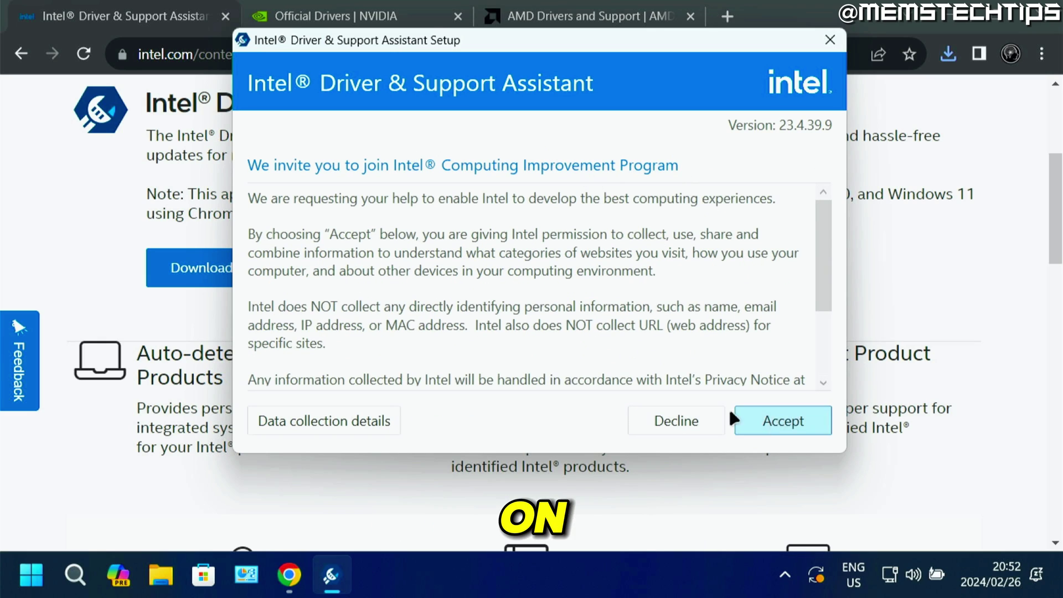
pyautogui.click(692, 423)
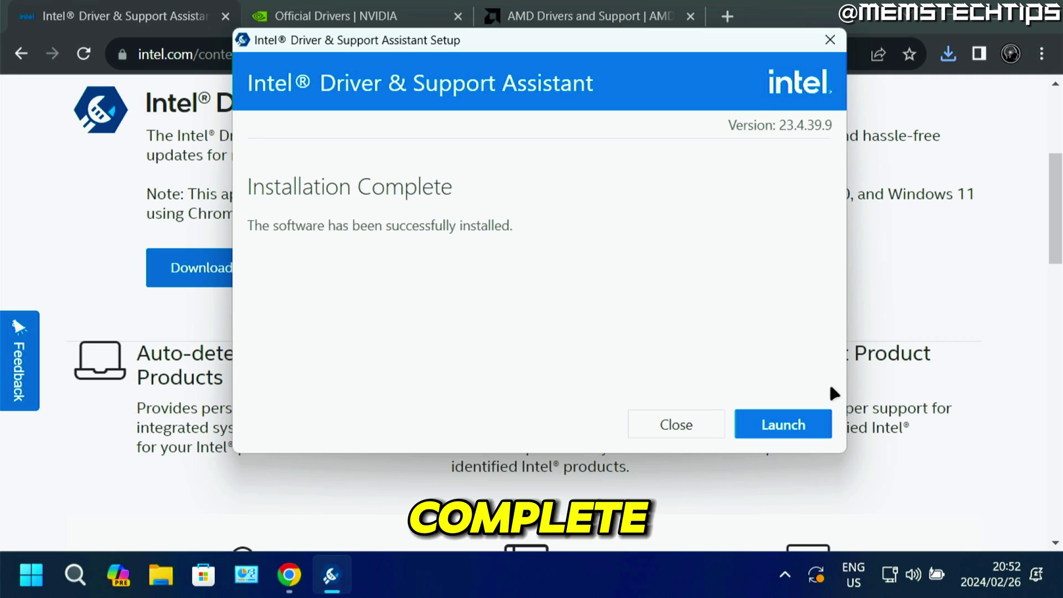
pyautogui.click(785, 431)
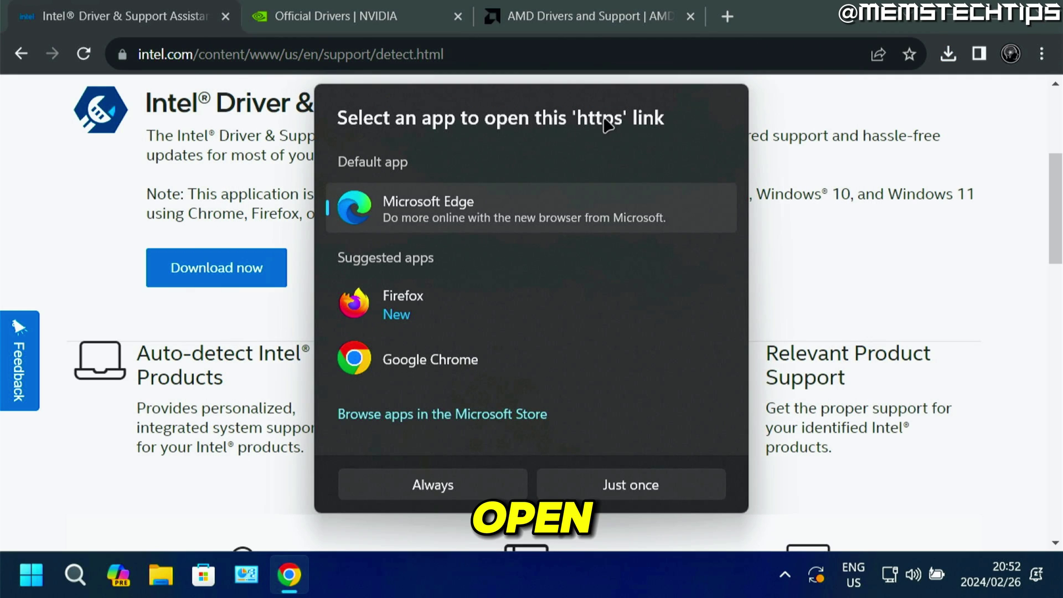
# Always open the assistant's https links in Google Chrome.
pyautogui.click(520, 355)
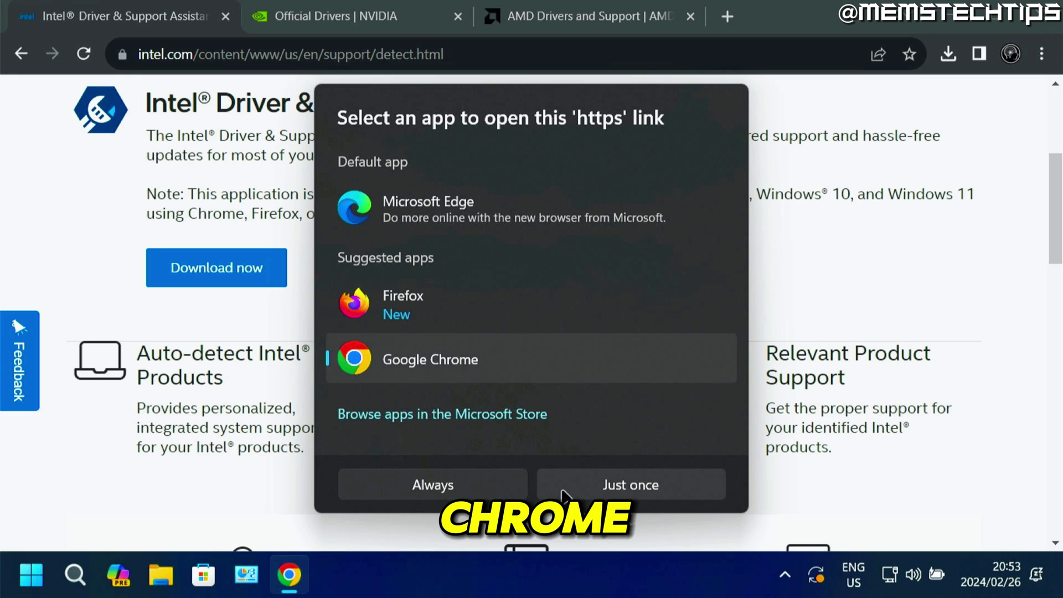
pyautogui.click(510, 489)
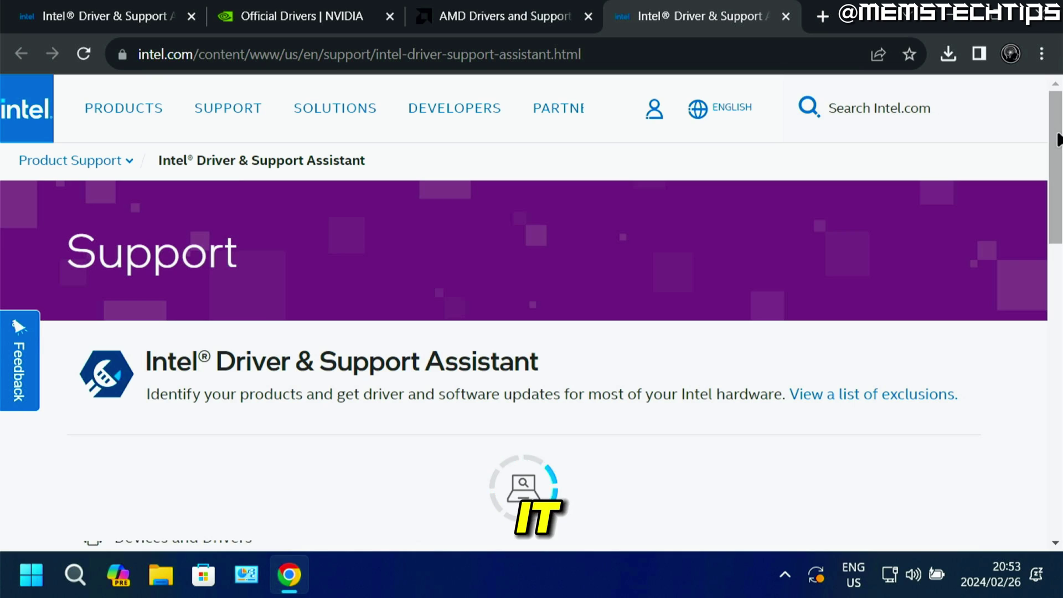
pyautogui.moveTo(1055, 136); pyautogui.dragTo(1057, 188)
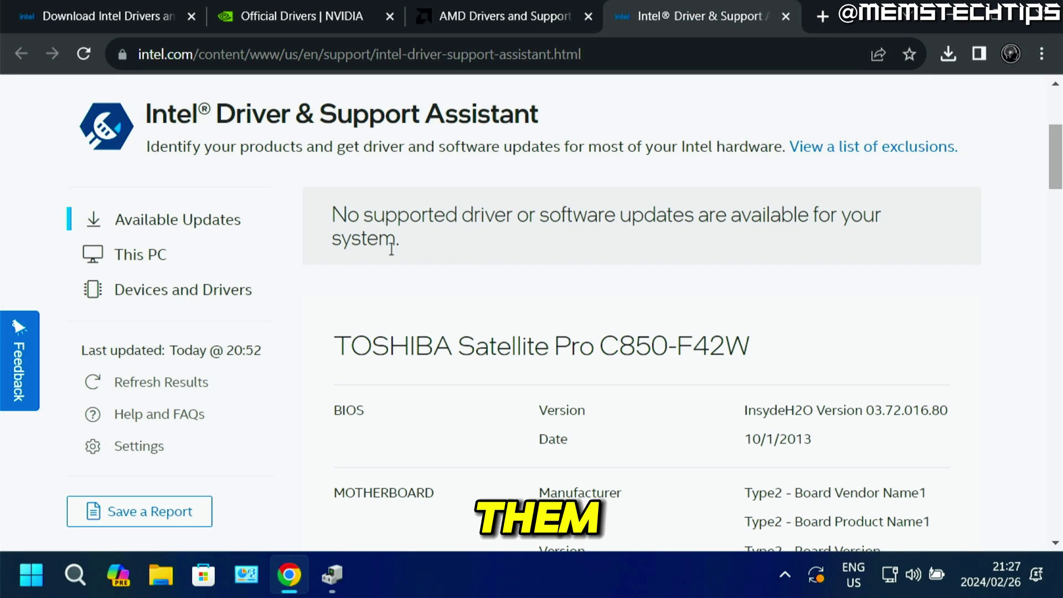
# Highlight the message saying no driver or software updates are available.
pyautogui.moveTo(331, 214); pyautogui.dragTo(659, 234)
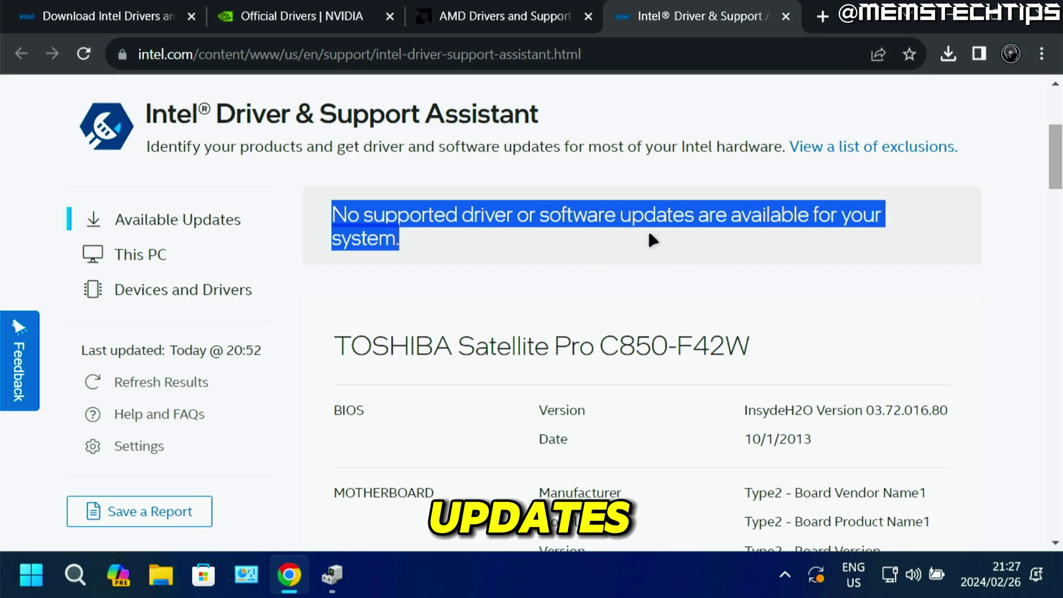
pyautogui.click(410, 241)
pyautogui.moveTo(333, 213); pyautogui.dragTo(410, 235)
pyautogui.click(437, 235)
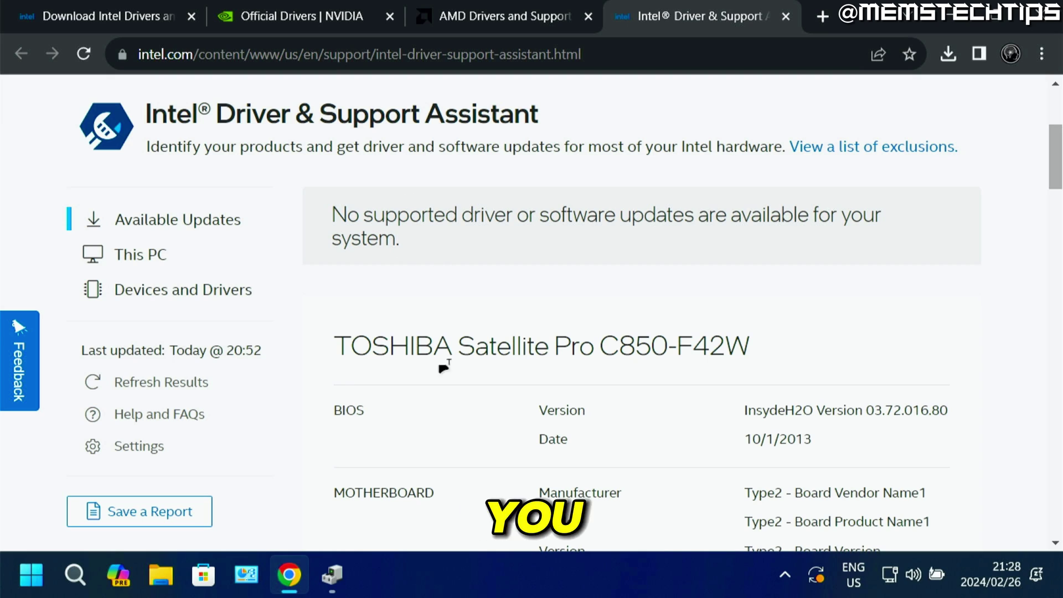
# Review the device list and the Intel® HD Graphics 4000 driver details.
pyautogui.click(155, 297)
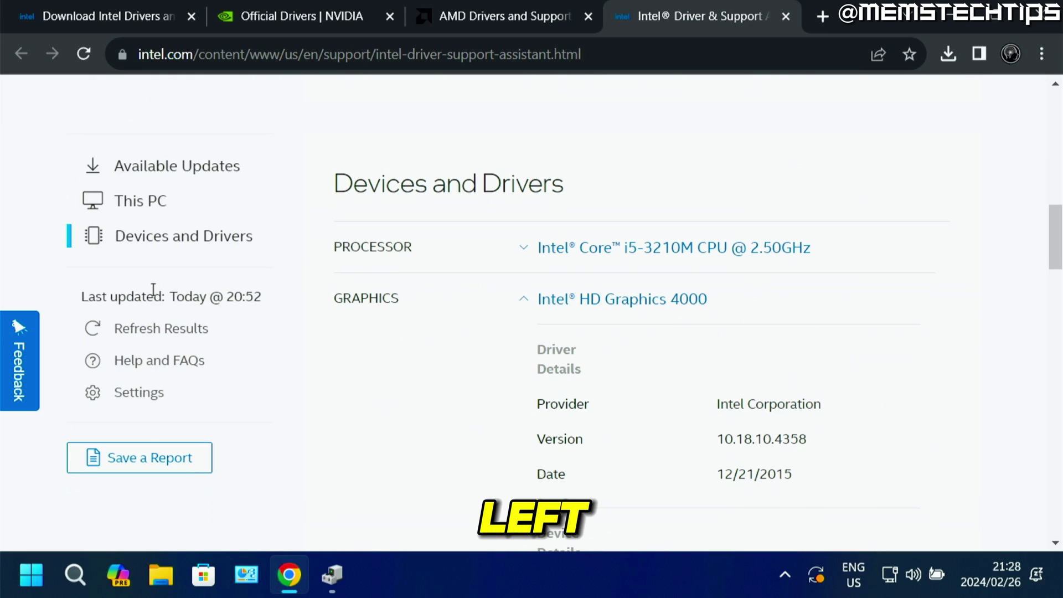
pyautogui.moveTo(1052, 223); pyautogui.dragTo(1058, 260)
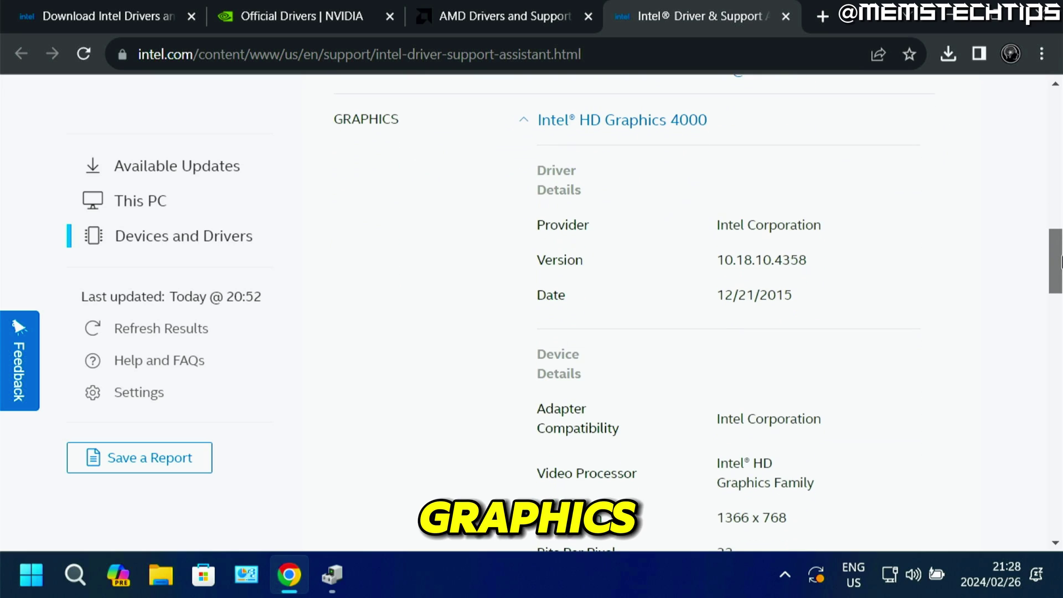
pyautogui.click(602, 129)
pyautogui.click(602, 129)
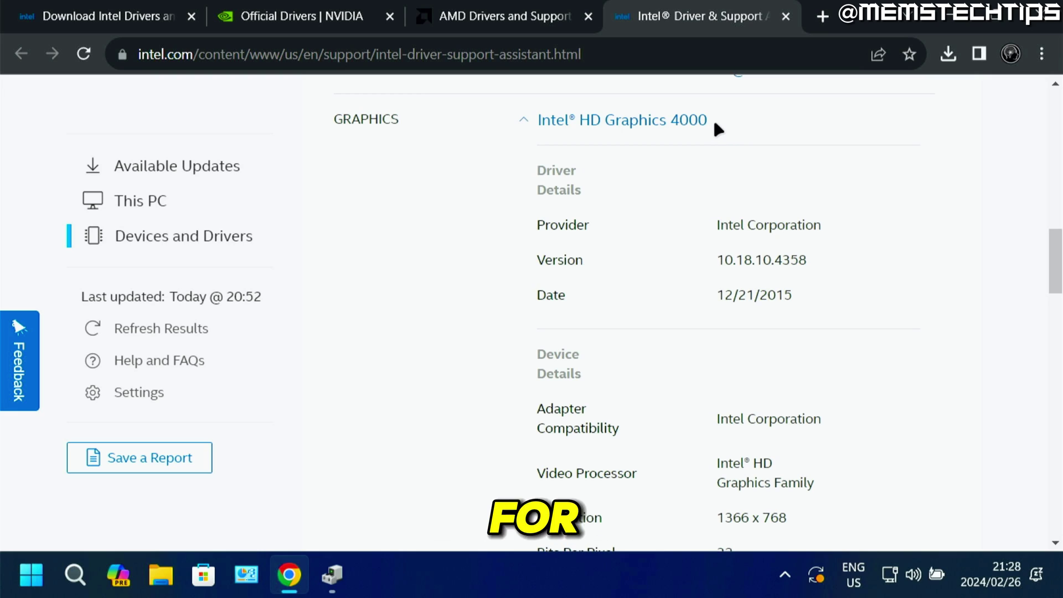
pyautogui.moveTo(715, 117); pyautogui.dragTo(540, 135)
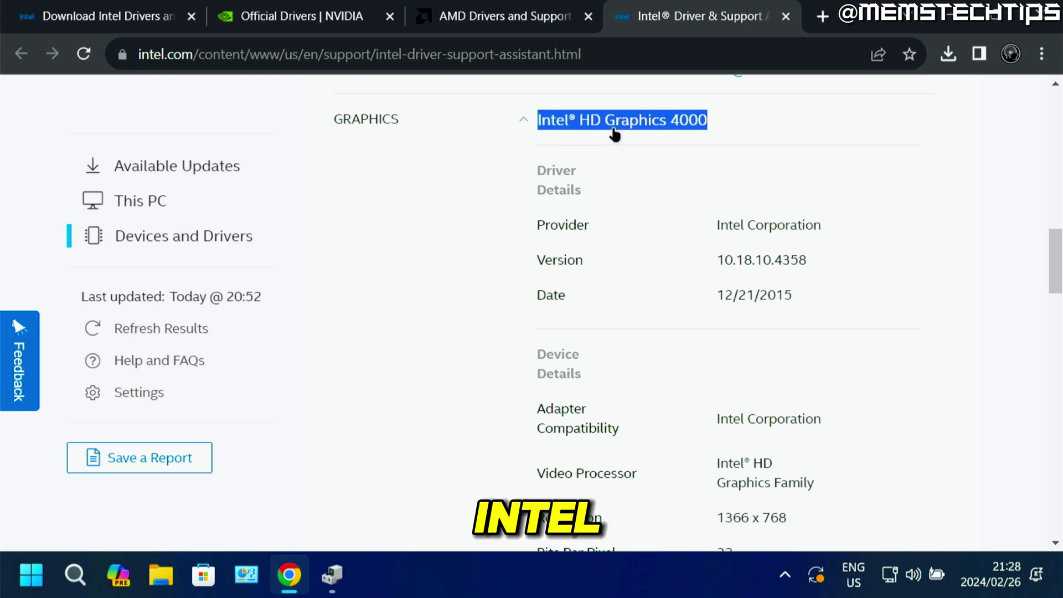
pyautogui.click(685, 193)
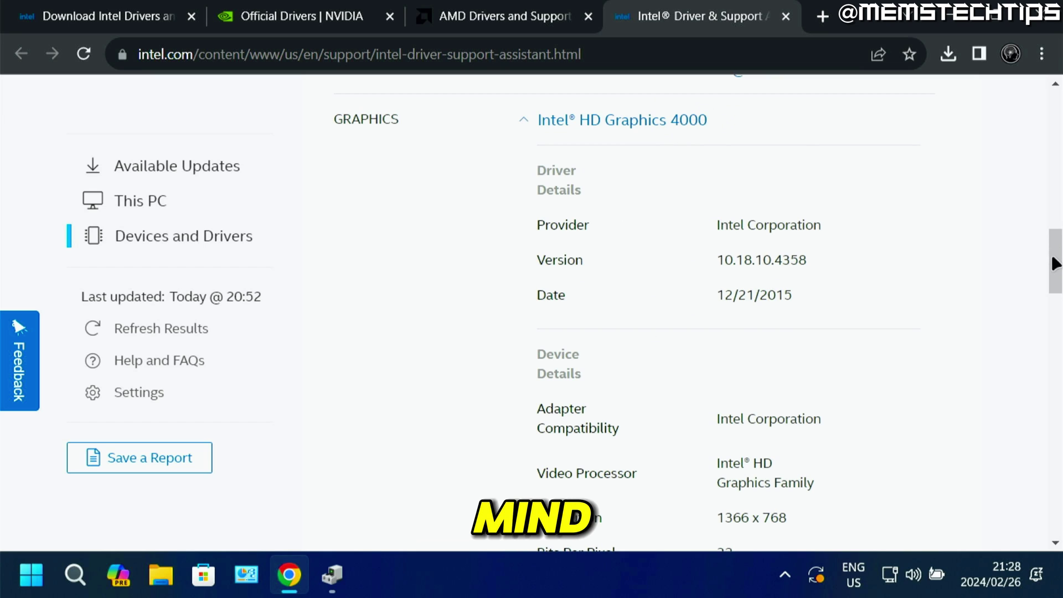
pyautogui.moveTo(1056, 266); pyautogui.dragTo(1049, 116)
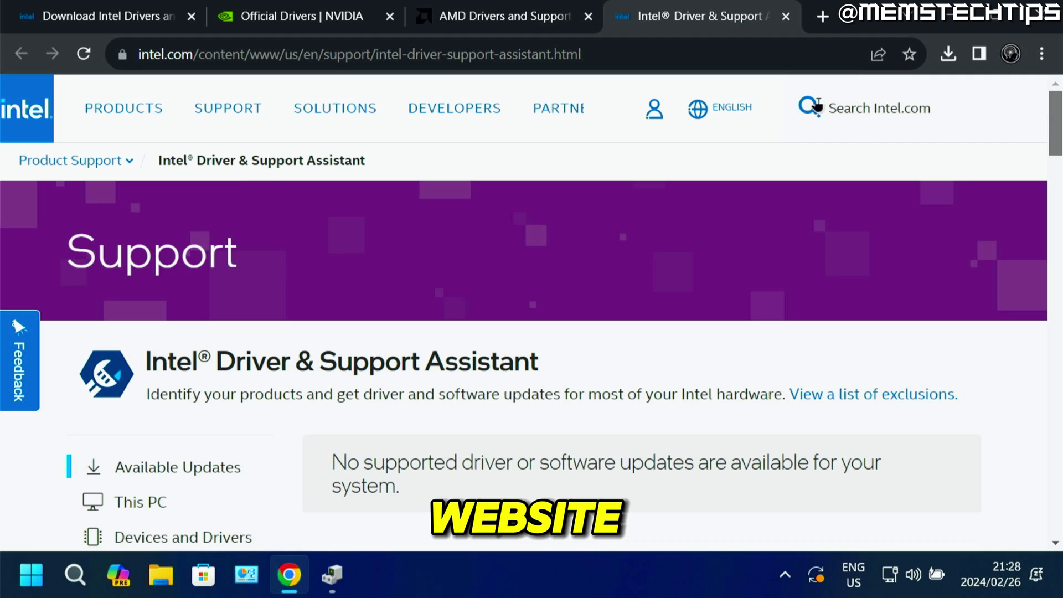
# Search Intel.com for 'intel hd graphics 4000' driver and open the HD Graphics 4000 support page.
pyautogui.click(857, 108)
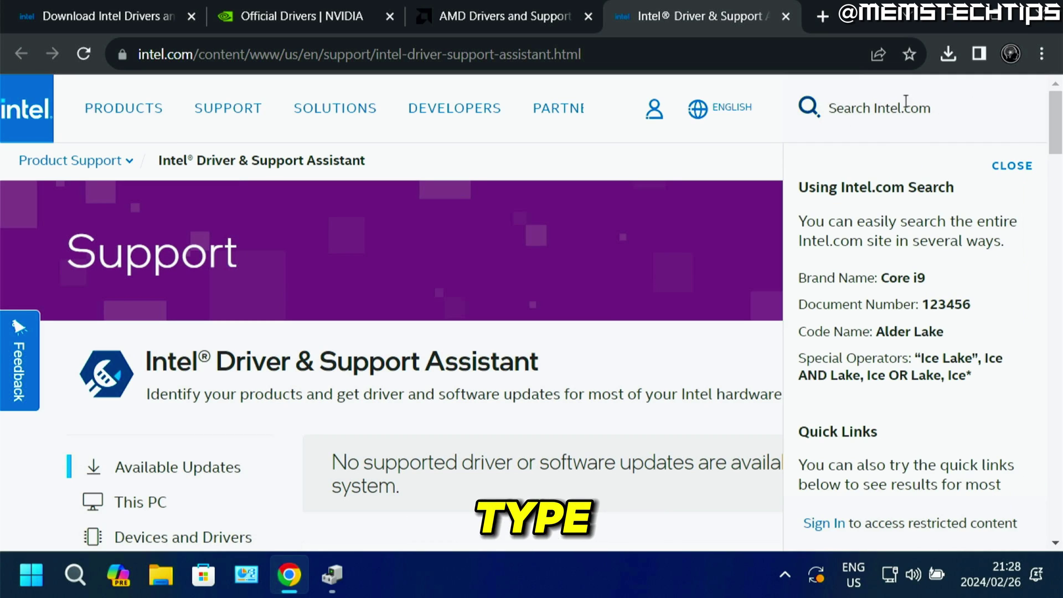
pyautogui.write('intel hd')
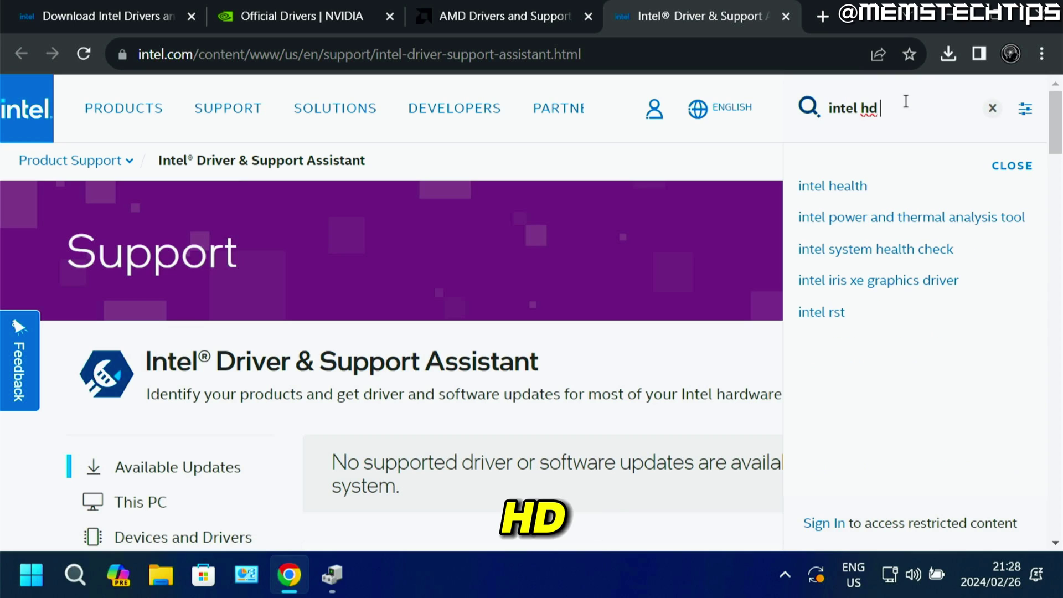
pyautogui.write(' graphics 4000')
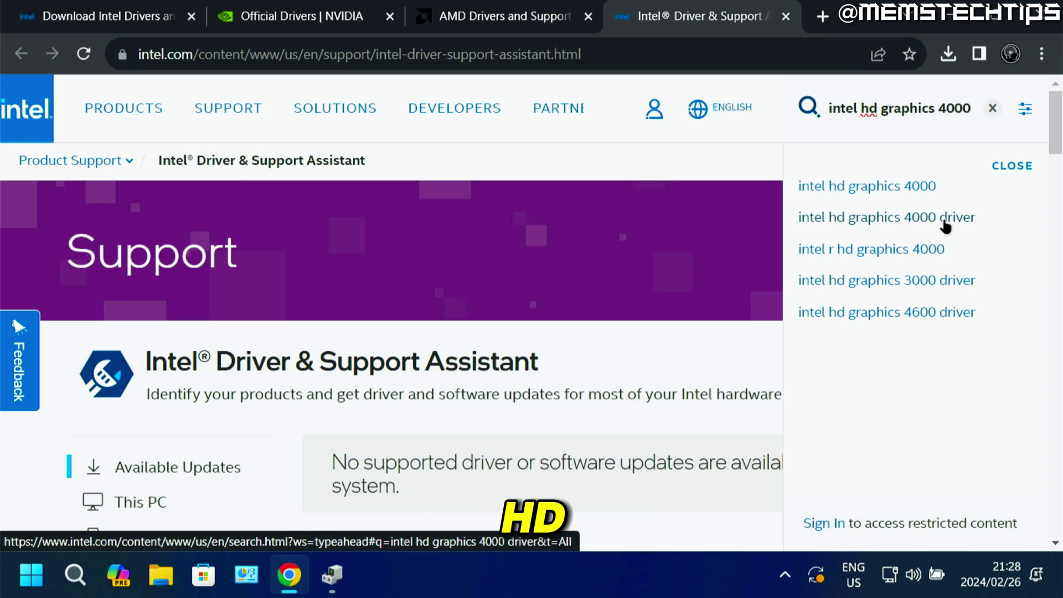
pyautogui.click(913, 222)
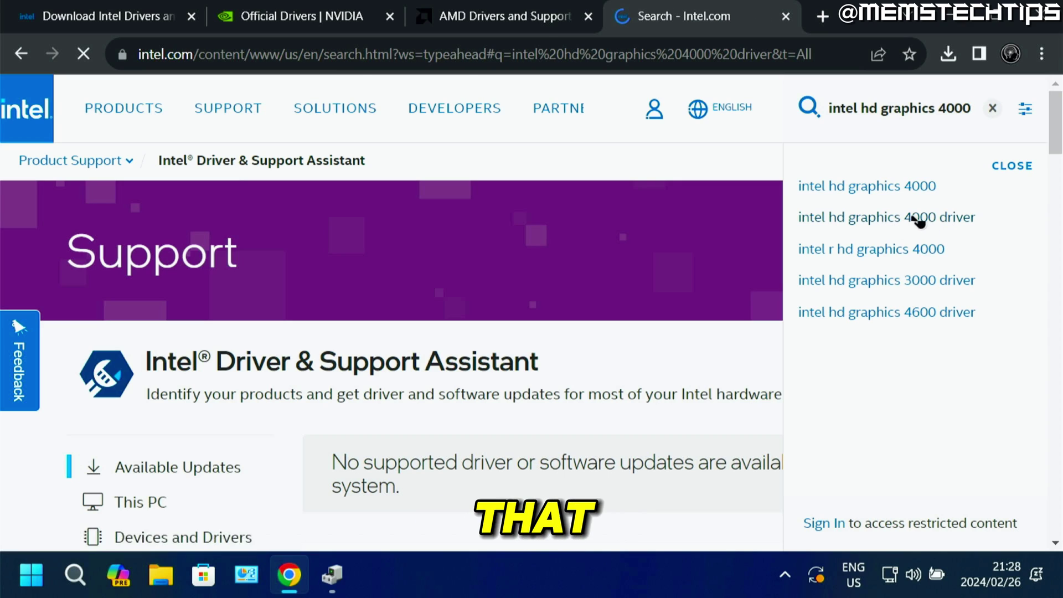
pyautogui.scroll(-6, 1060, 136)
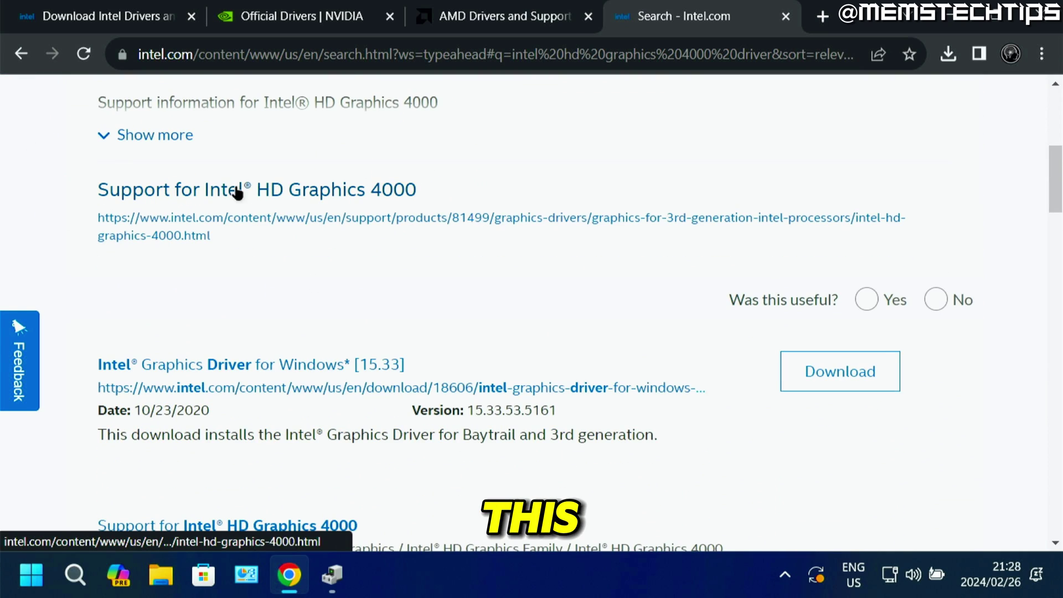
pyautogui.click(347, 195)
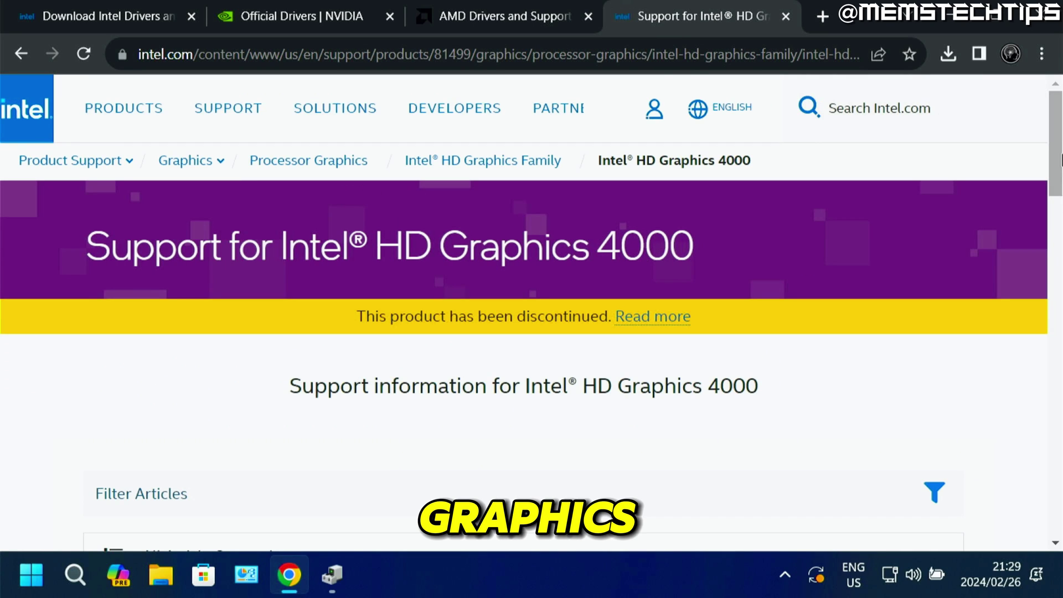
# Open the 'List of Drivers for Intel Graphics' article and read its Method 1 section.
pyautogui.scroll(-10, 1060, 283)
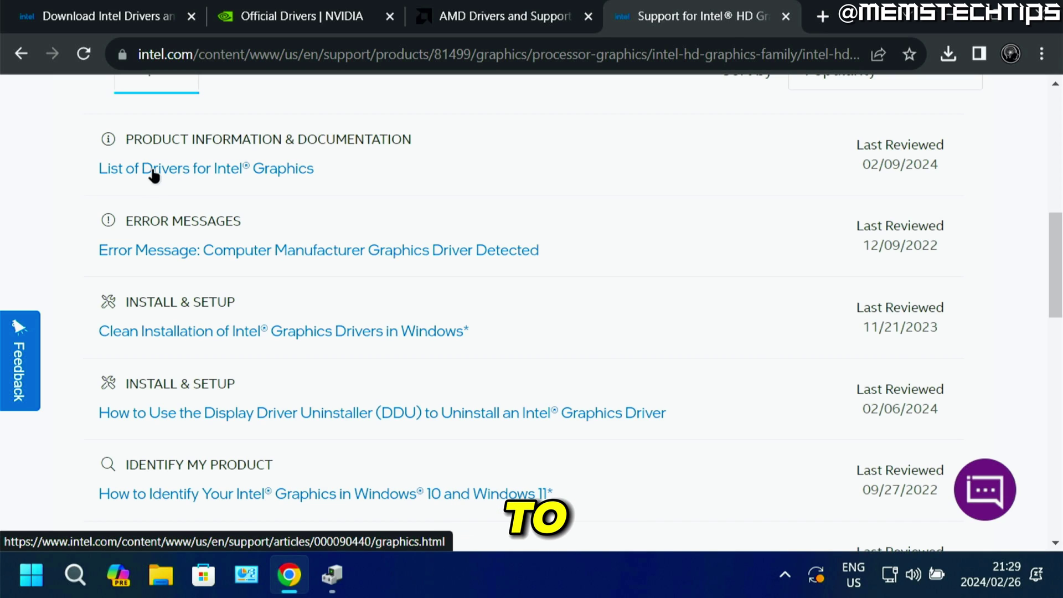
pyautogui.click(228, 169)
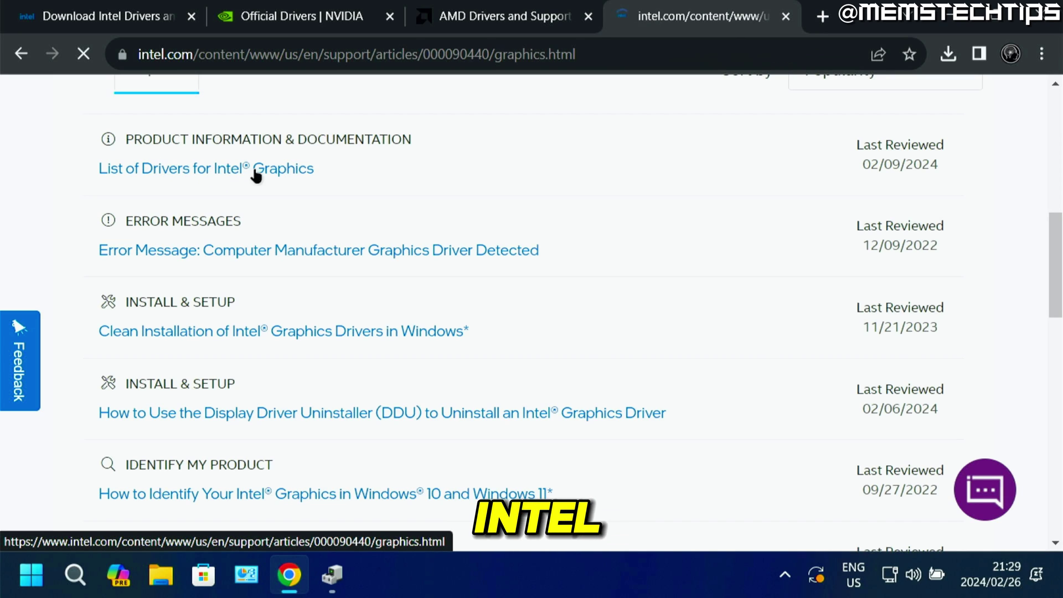
pyautogui.scroll(-5, 1060, 216)
pyautogui.moveTo(1061, 216); pyautogui.dragTo(1061, 235)
pyautogui.moveTo(87, 118); pyautogui.dragTo(552, 121)
pyautogui.click(570, 120)
# Expand and scroll through the Windows 11 driver table.
pyautogui.scroll(-4, 1061, 252)
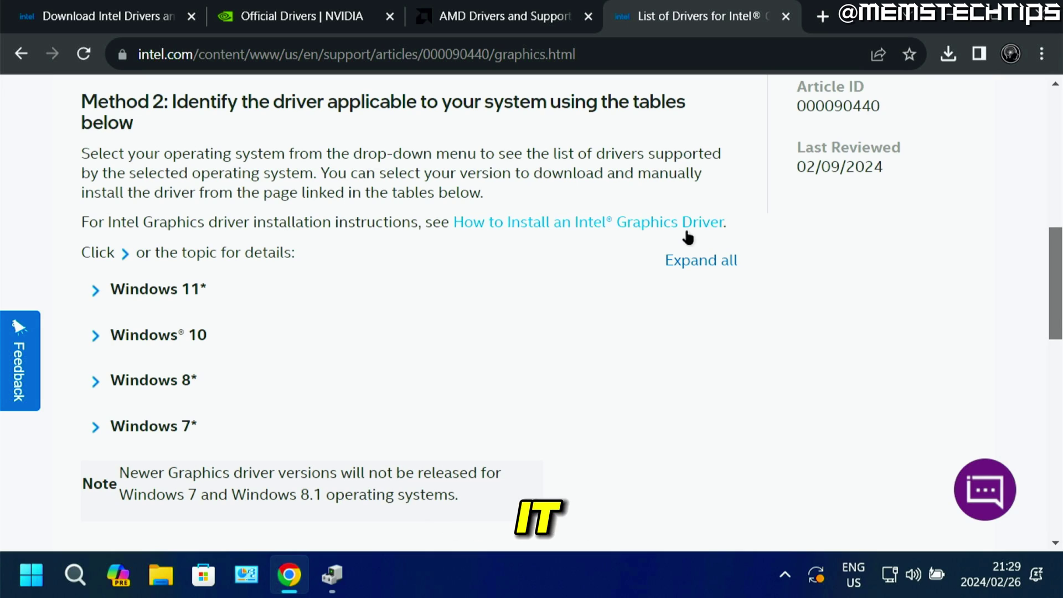
pyautogui.scroll(-2, 1059, 335)
pyautogui.scroll(-1, 1060, 335)
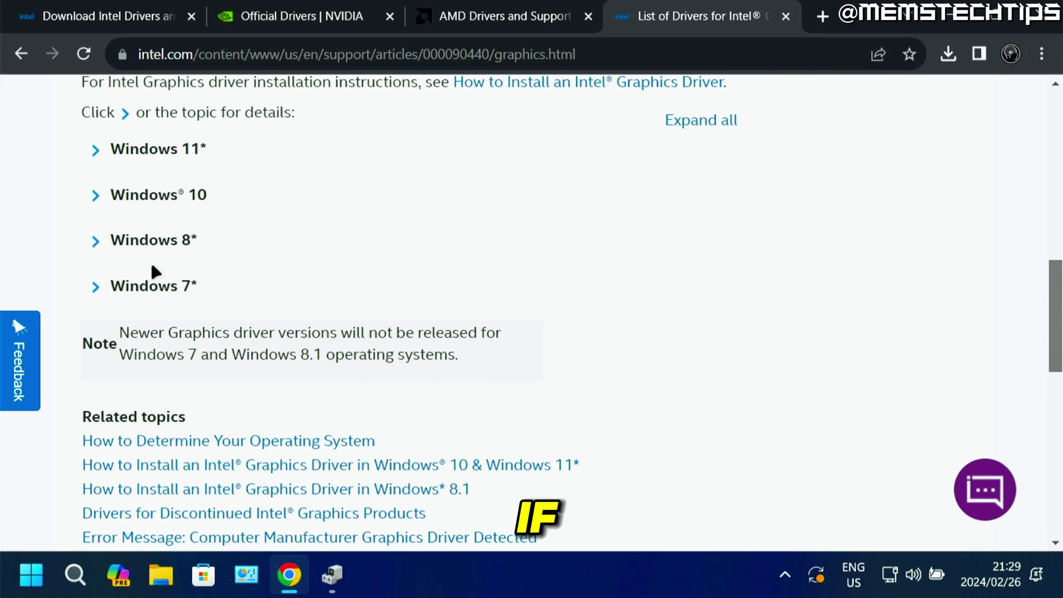
pyautogui.click(135, 156)
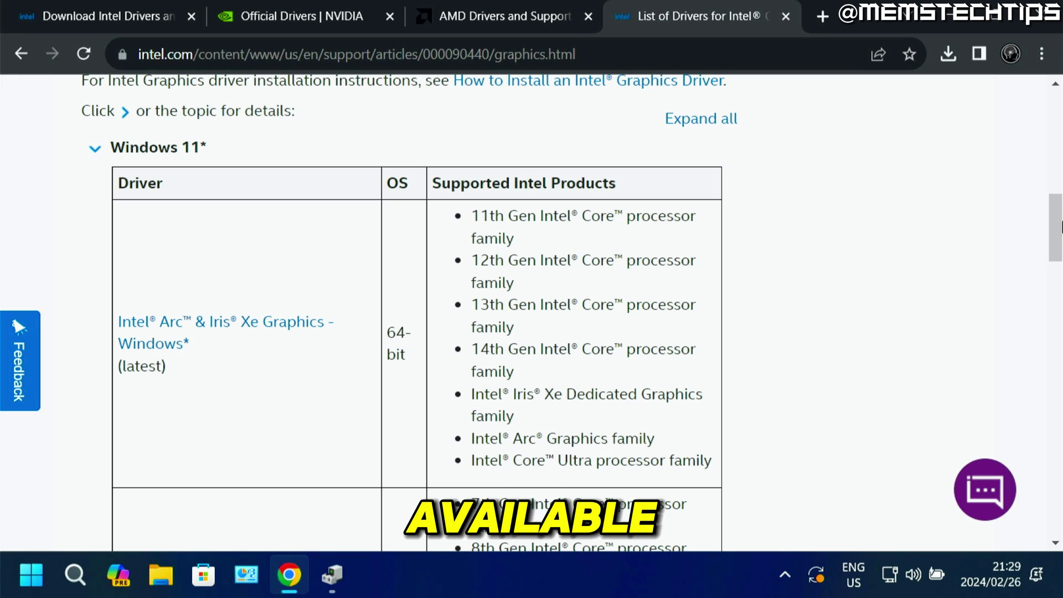
pyautogui.moveTo(1061, 226); pyautogui.dragTo(1061, 239)
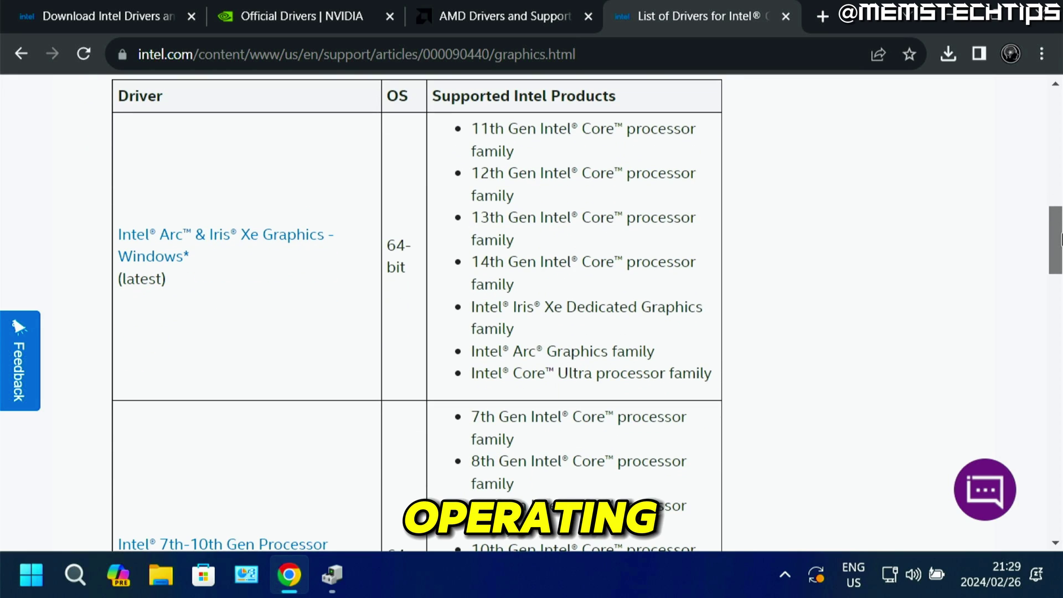
pyautogui.scroll(-10, 474, 389)
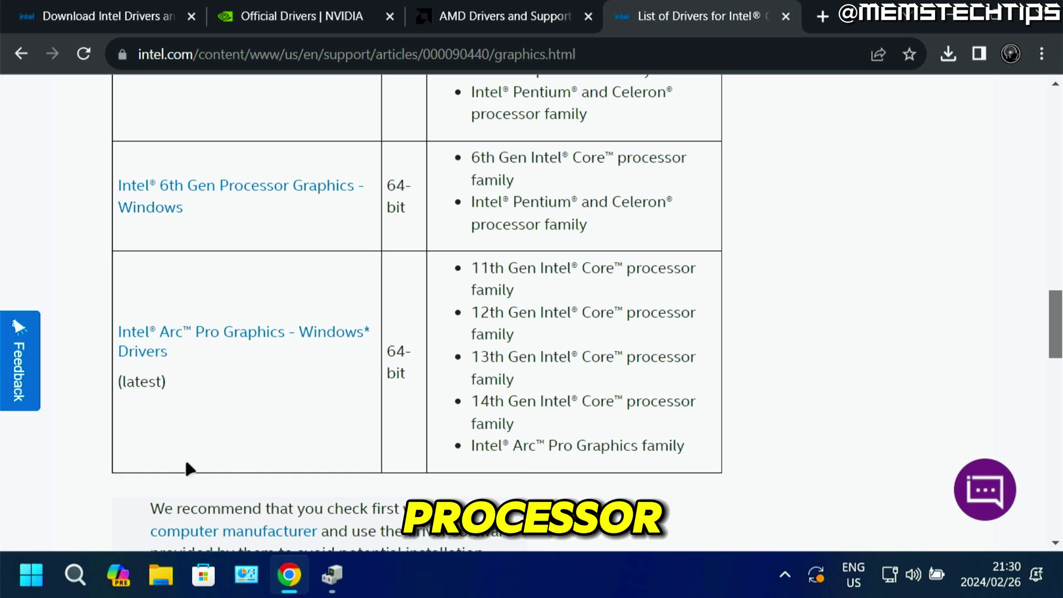
pyautogui.rightClick(35, 579)
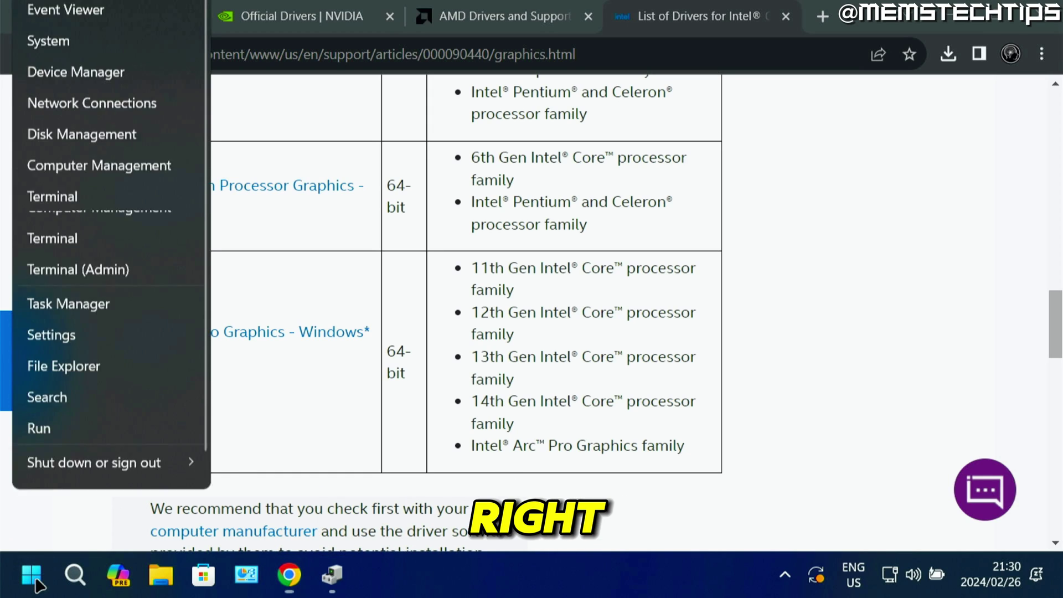
pyautogui.click(91, 143)
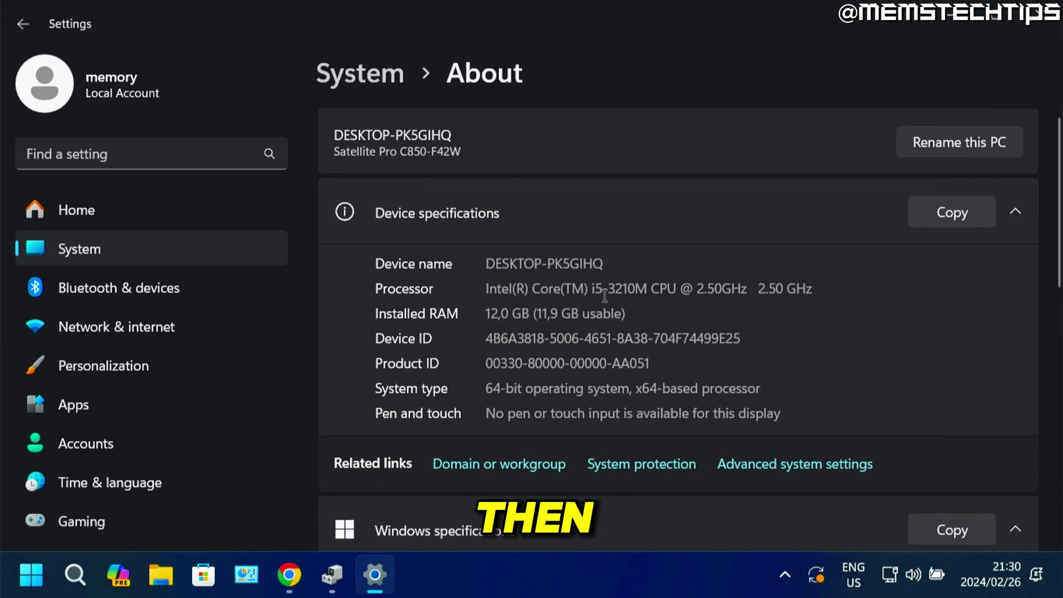
pyautogui.moveTo(609, 286); pyautogui.dragTo(645, 284)
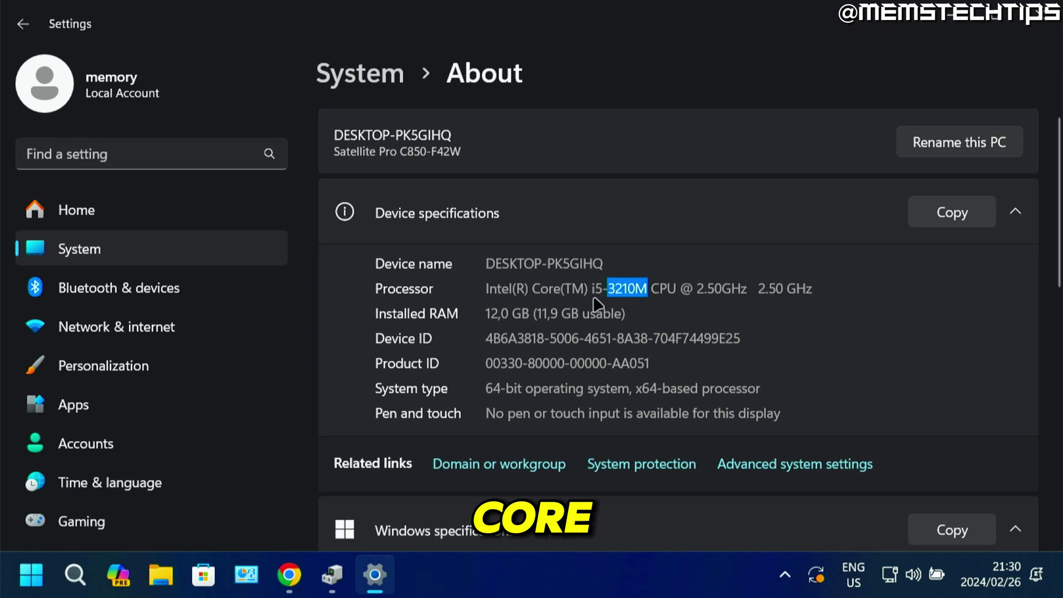
pyautogui.click(610, 295)
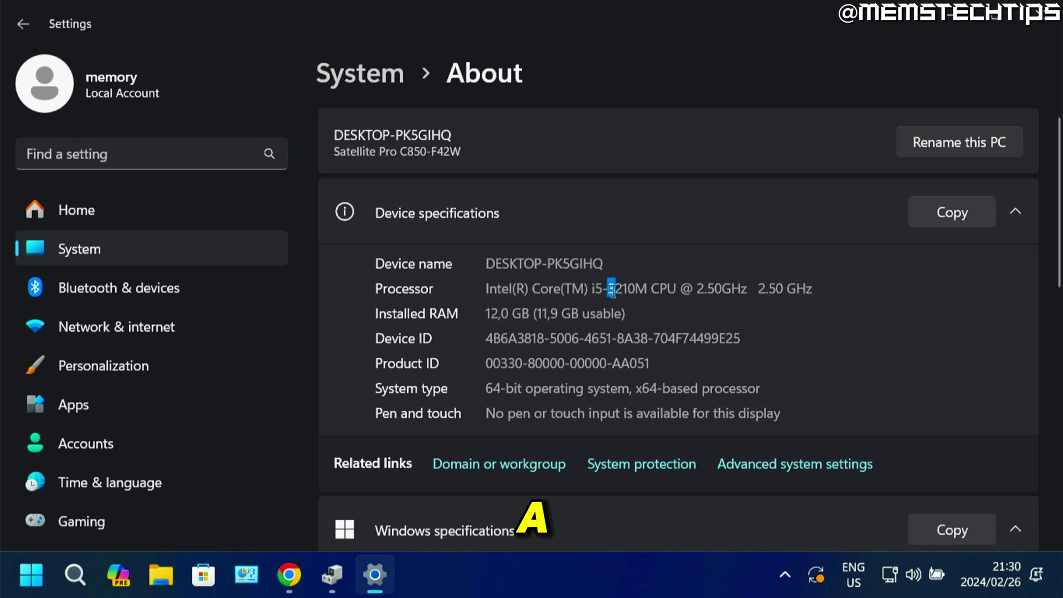
pyautogui.click(613, 296)
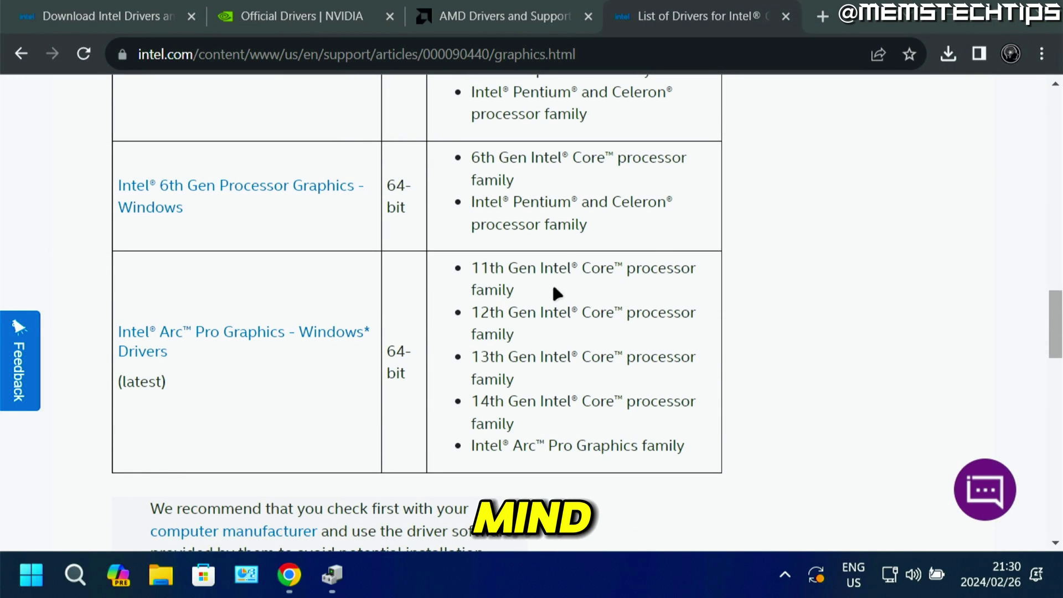
# Swap the Windows 11 table for Windows 10, find the 3rd Gen HD Graphics 4000 entry, then go back.
pyautogui.moveTo(1056, 319); pyautogui.dragTo(1056, 218)
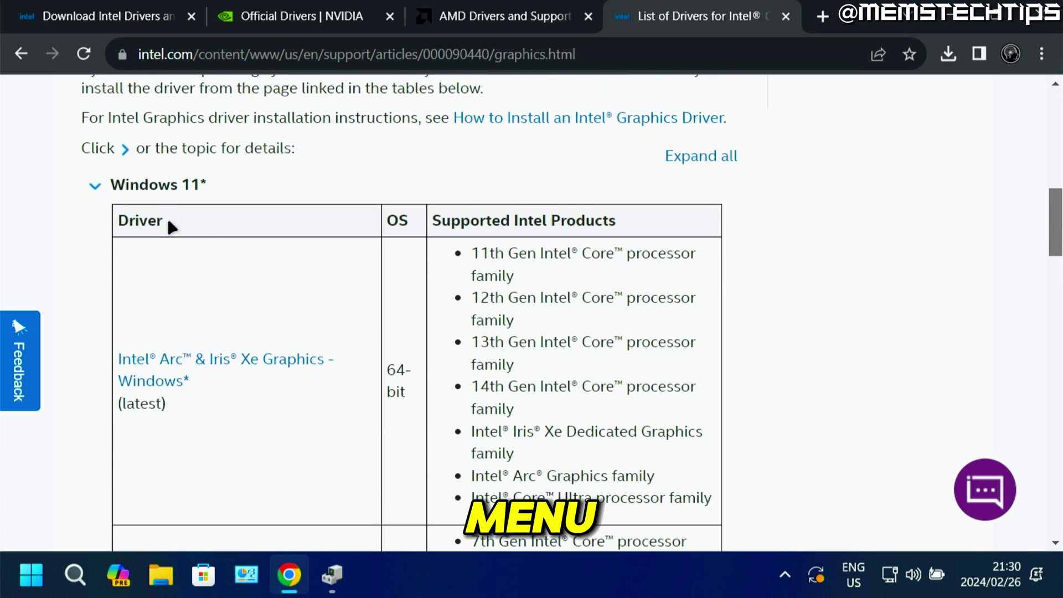
pyautogui.click(149, 194)
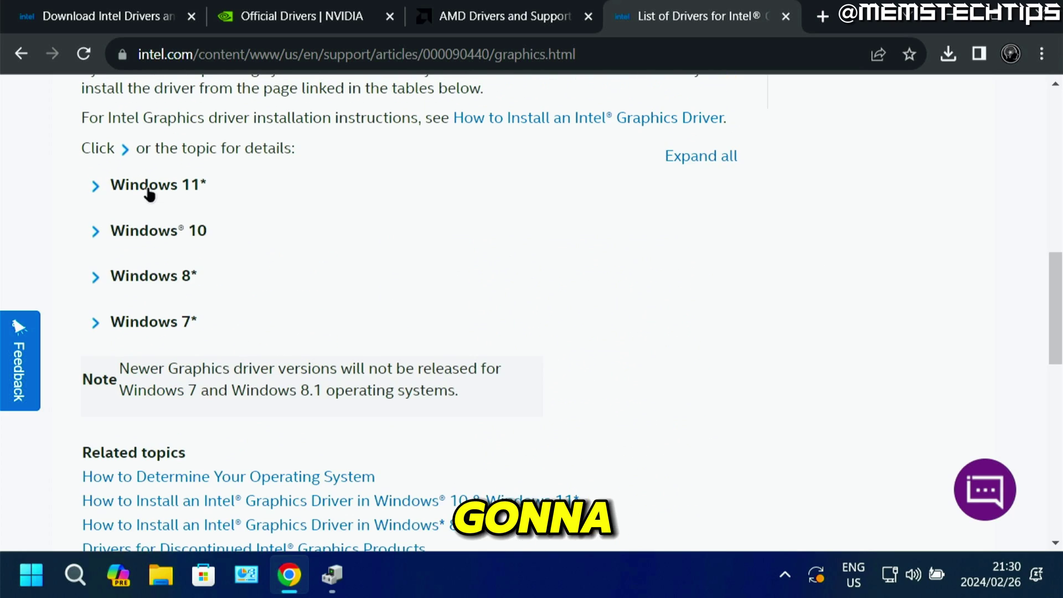
pyautogui.click(179, 234)
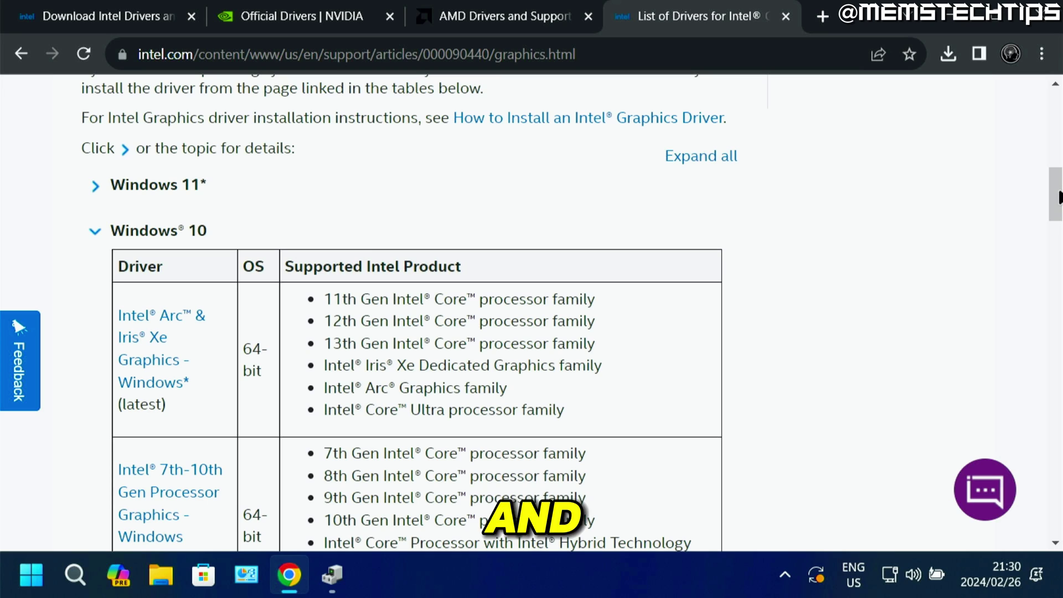
pyautogui.moveTo(1058, 197); pyautogui.dragTo(1058, 371)
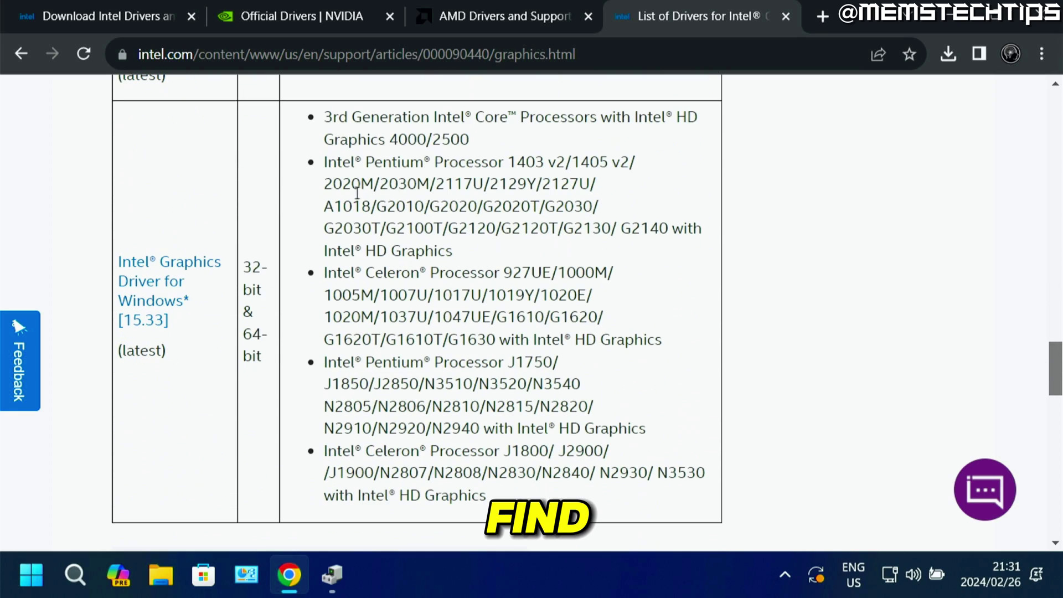
pyautogui.moveTo(350, 123); pyautogui.dragTo(502, 136)
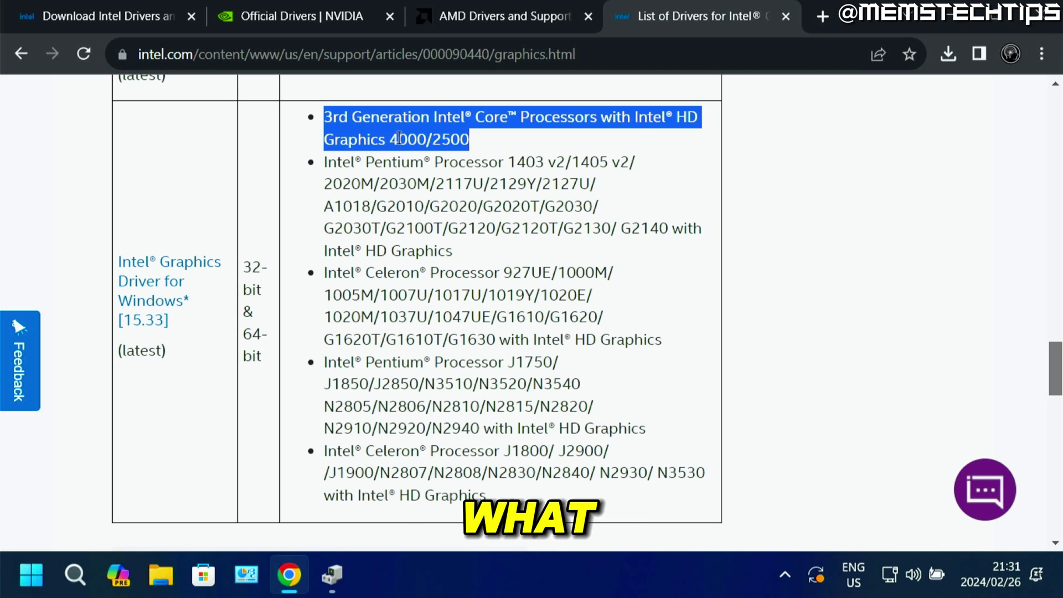
pyautogui.hotkey('alt', 'Left')
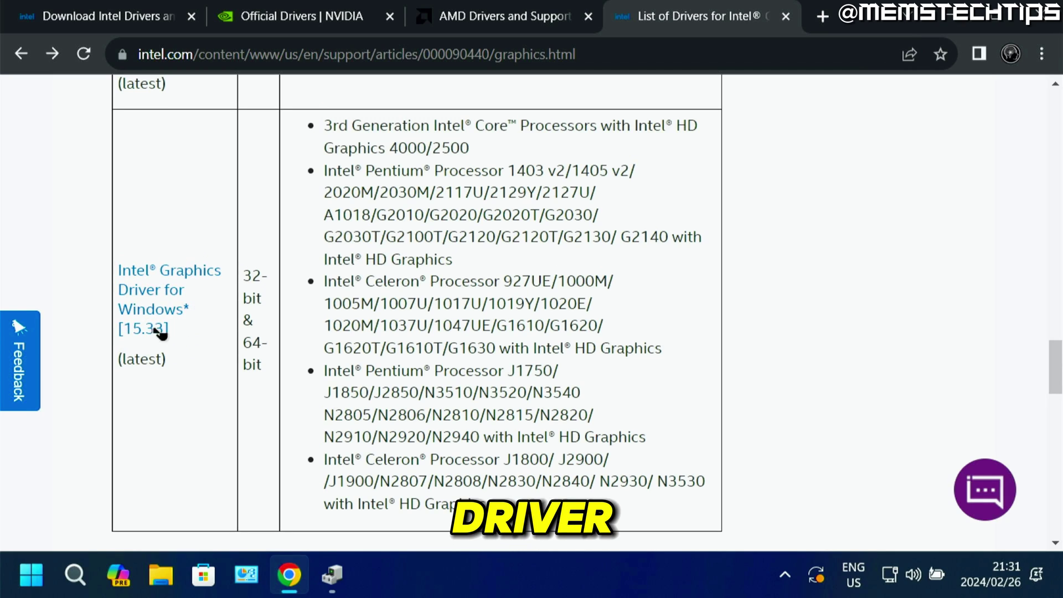
# Open the Graphics Driver for Windows [15.33] page and keep version 15.33.53.5161 (Latest).
pyautogui.click(159, 295)
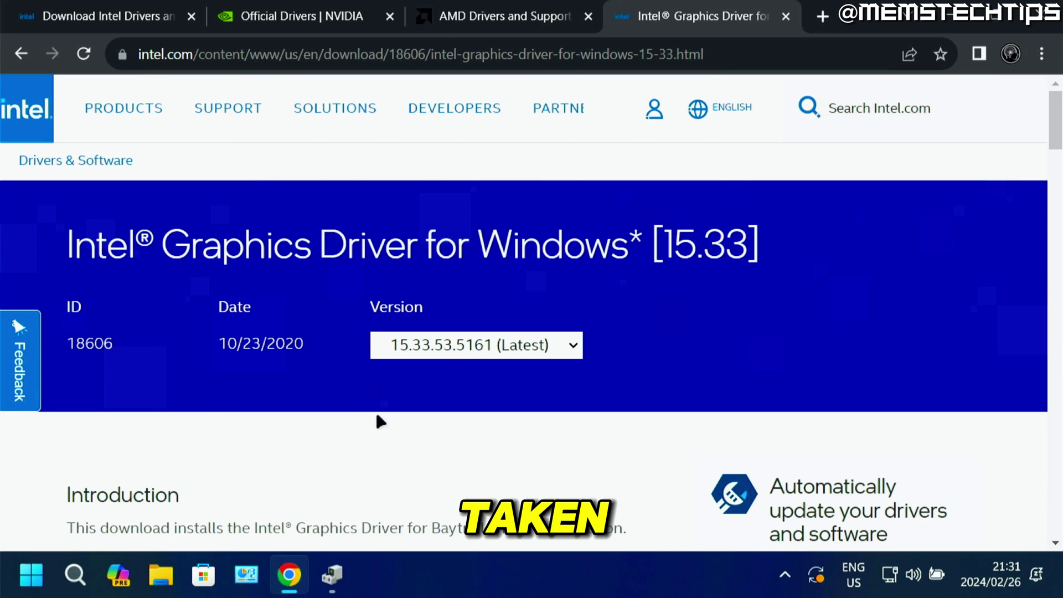
pyautogui.moveTo(1060, 127); pyautogui.dragTo(1060, 149)
pyautogui.click(552, 131)
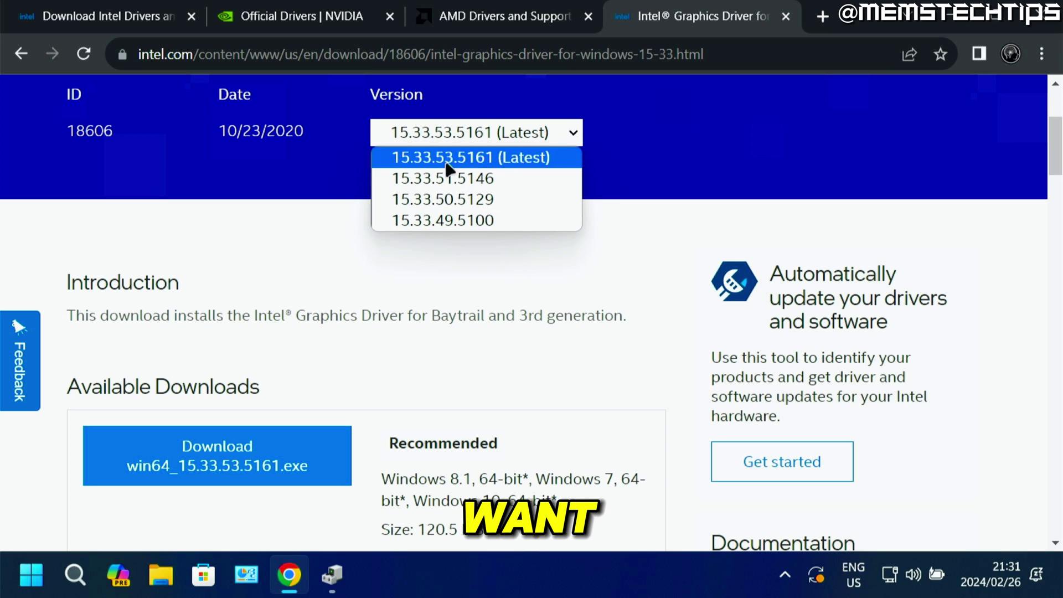
pyautogui.click(520, 164)
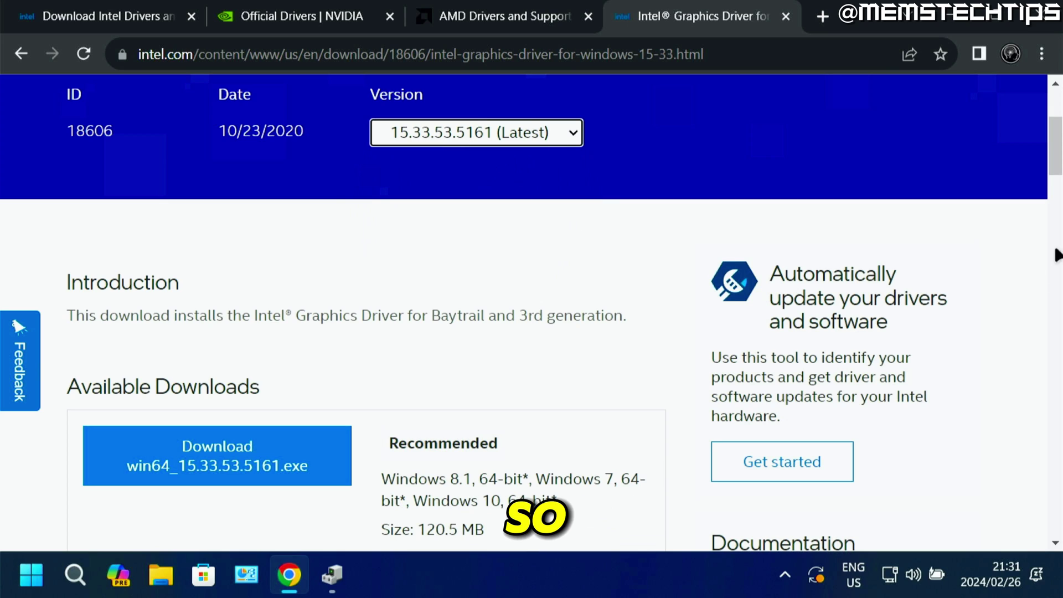
# Download the 64-bit win64_15.33.53.5161.exe installer rather than the 32-bit one.
pyautogui.moveTo(1058, 145); pyautogui.dragTo(1060, 177)
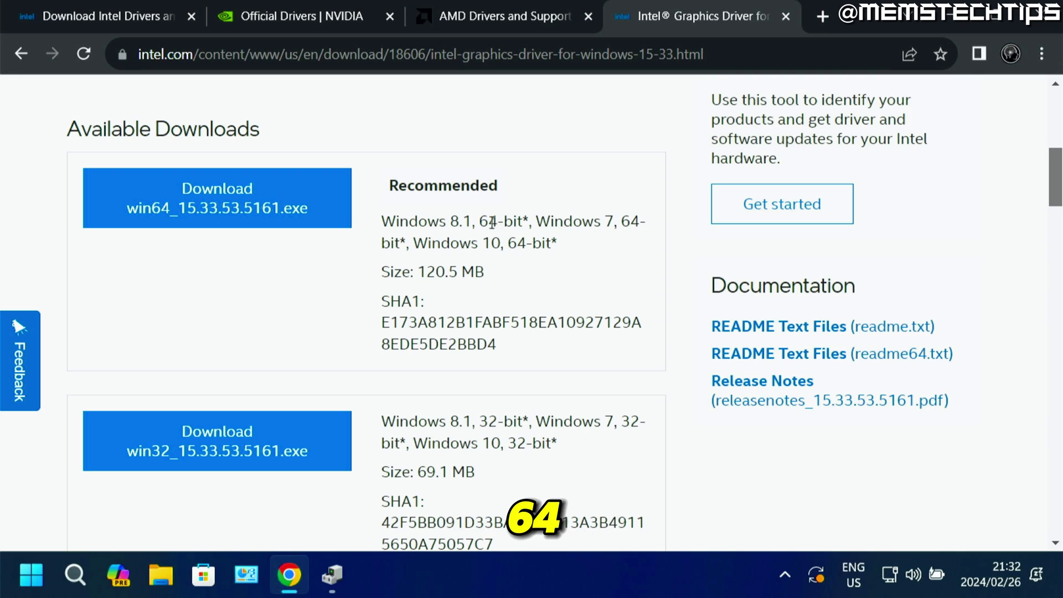
pyautogui.moveTo(529, 221); pyautogui.dragTo(471, 222)
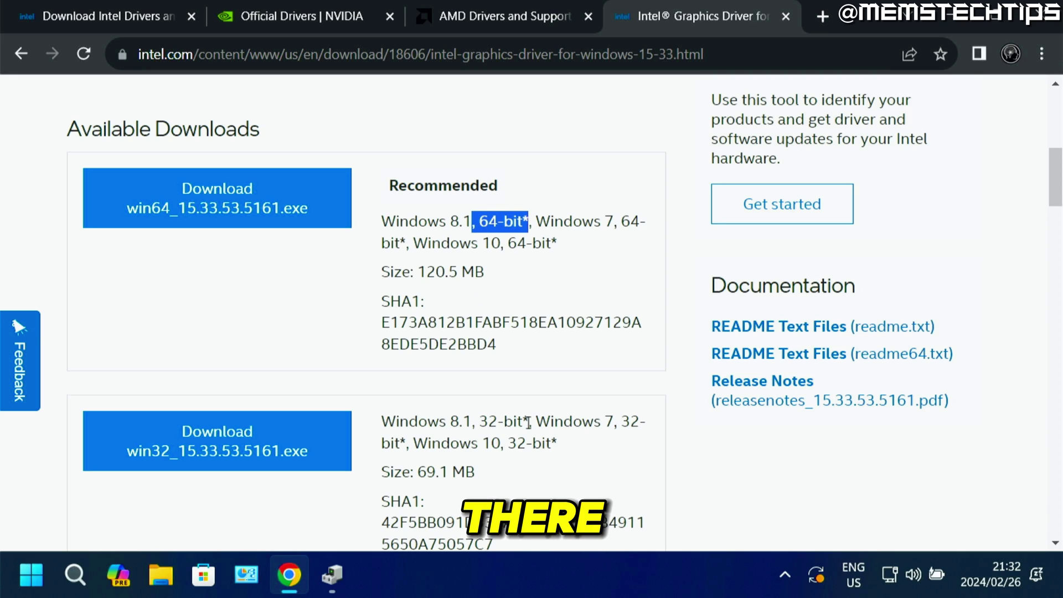
pyautogui.moveTo(528, 423); pyautogui.dragTo(523, 422)
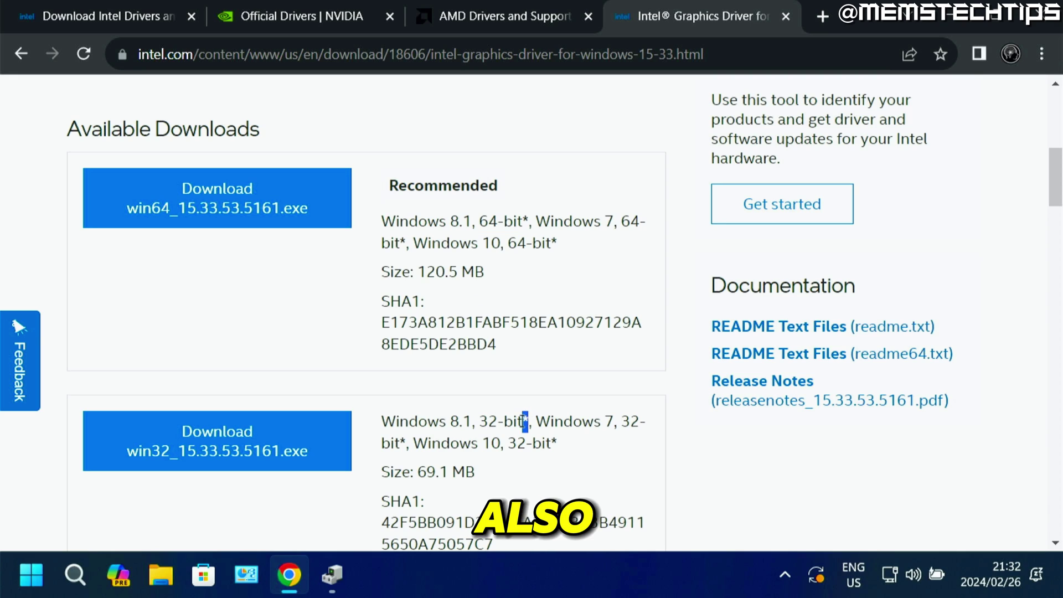
pyautogui.click(439, 251)
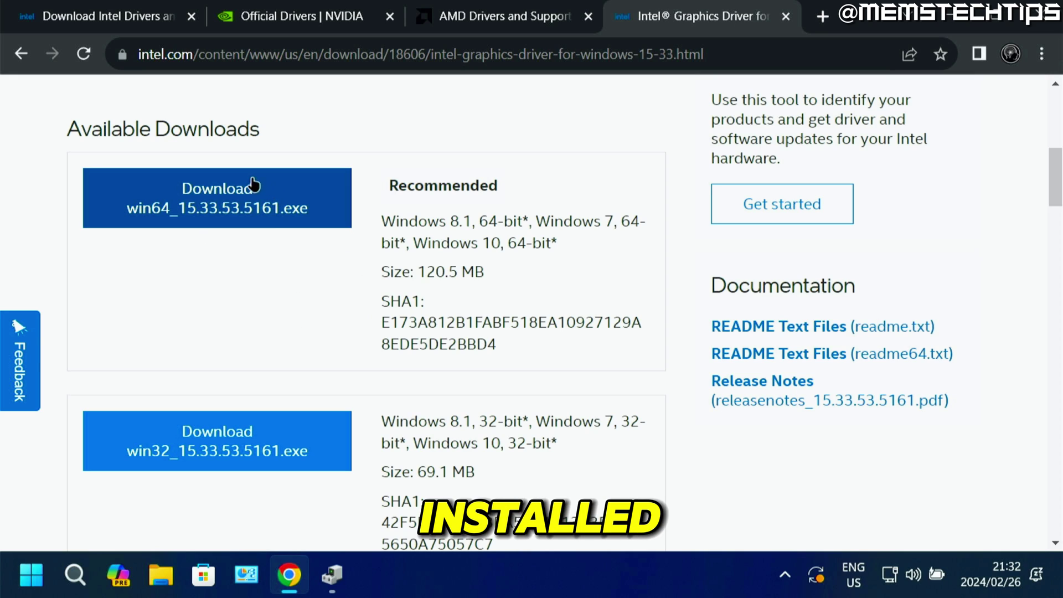
pyautogui.click(266, 207)
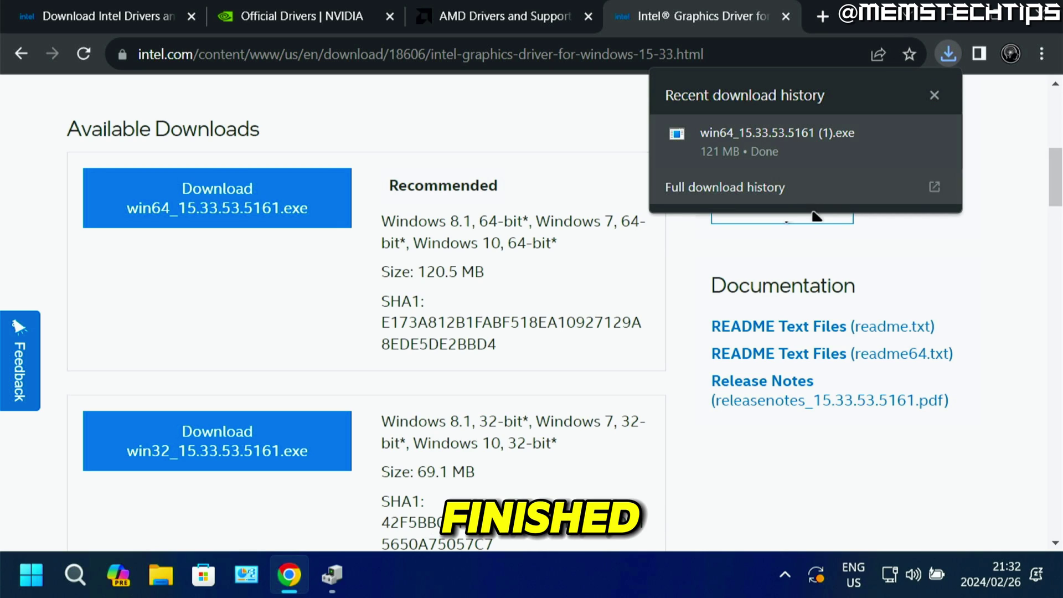
# Run win64_15.33.53.5161.exe, accept the license, finish setup and restart the PC now.
pyautogui.click(748, 159)
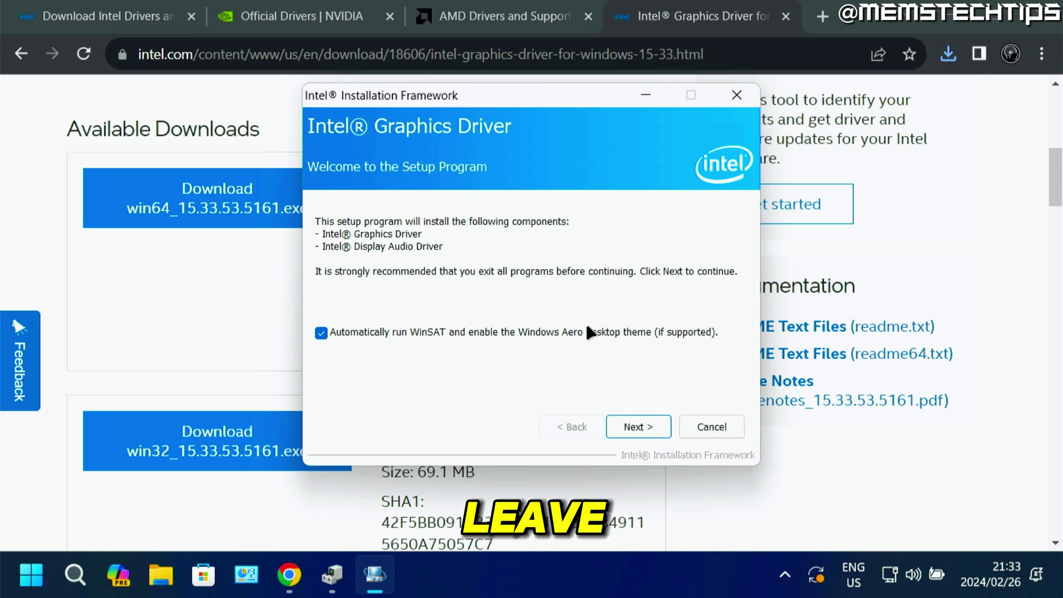
pyautogui.click(648, 429)
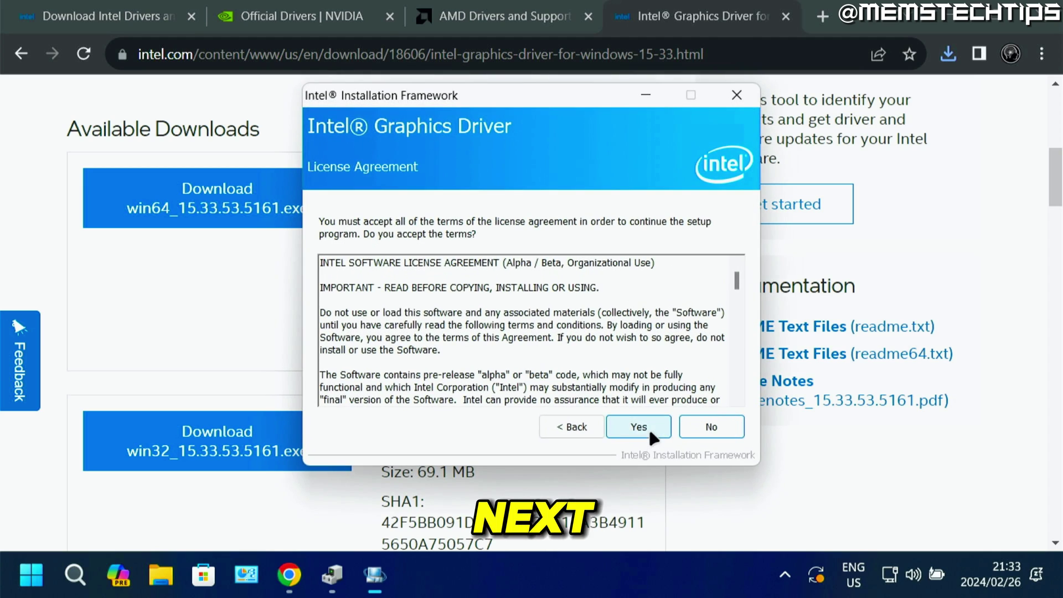
pyautogui.click(642, 426)
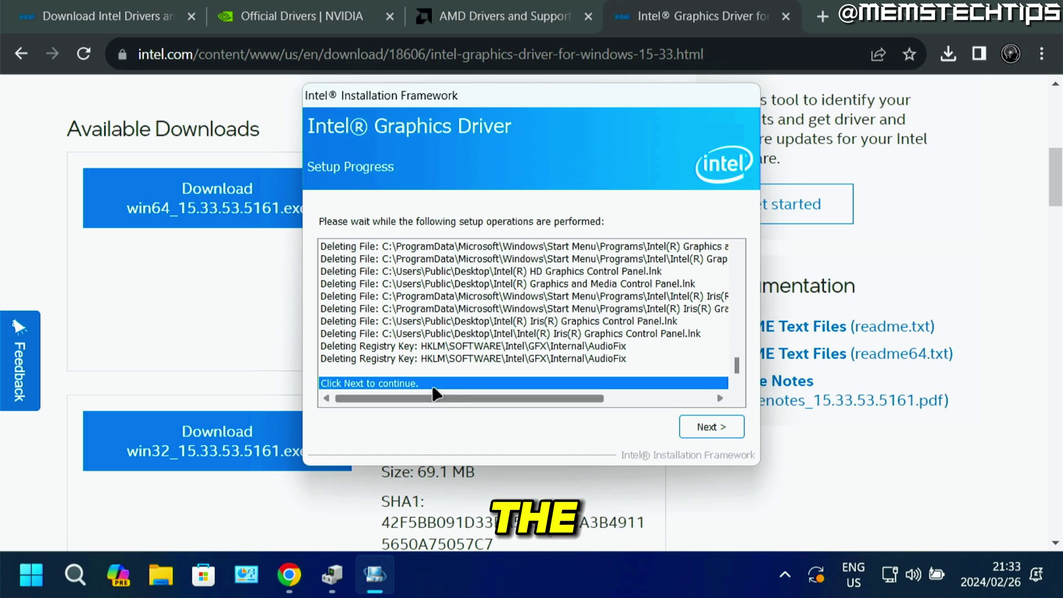
pyautogui.click(713, 428)
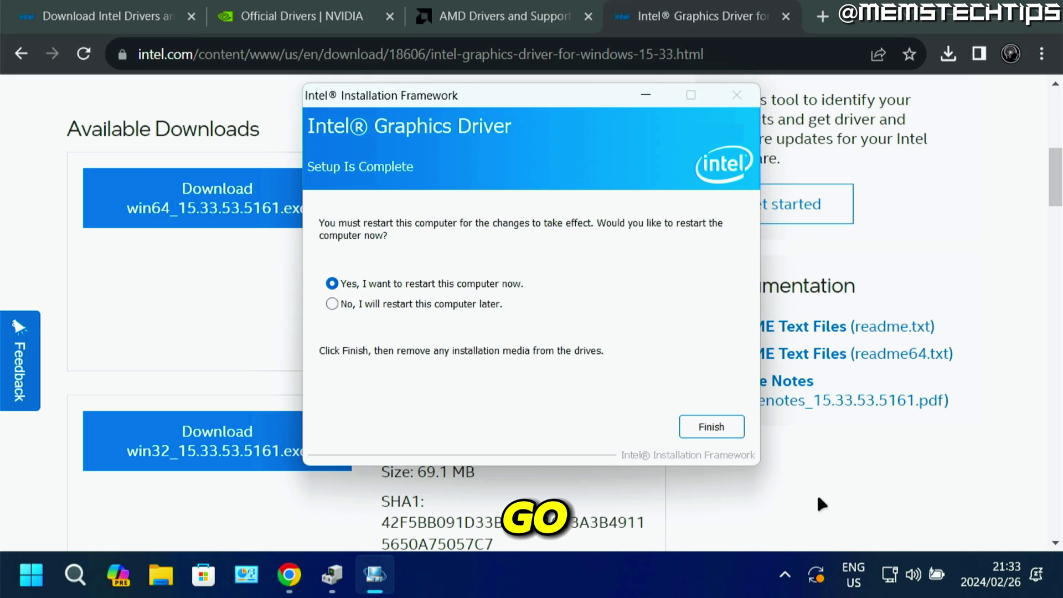
pyautogui.click(711, 427)
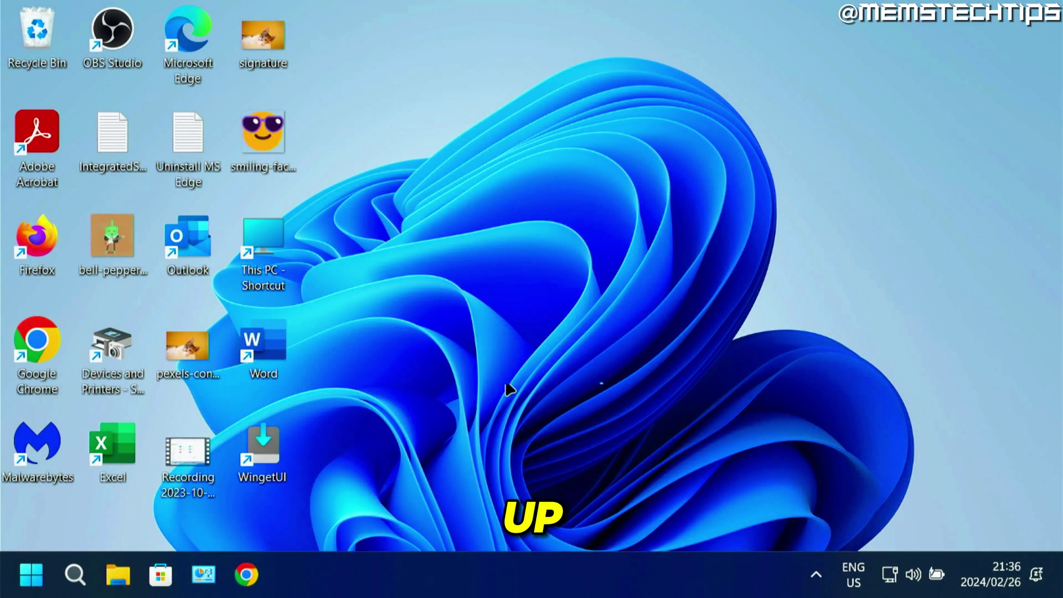
# Open Device Manager and select Intel(R) HD Graphics 4000 under Display adapters.
pyautogui.rightClick(39, 577)
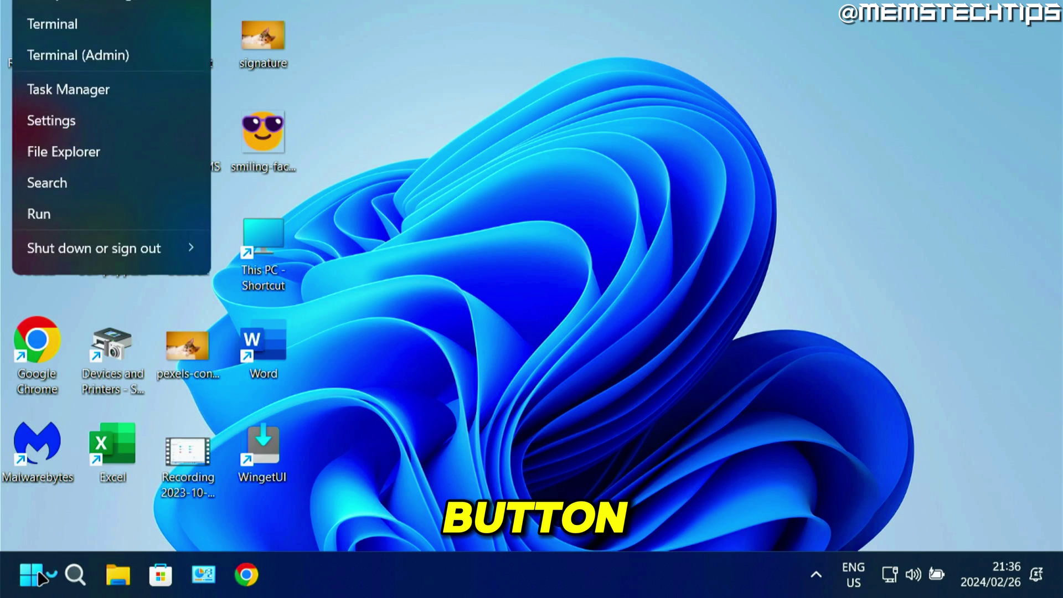
pyautogui.click(112, 172)
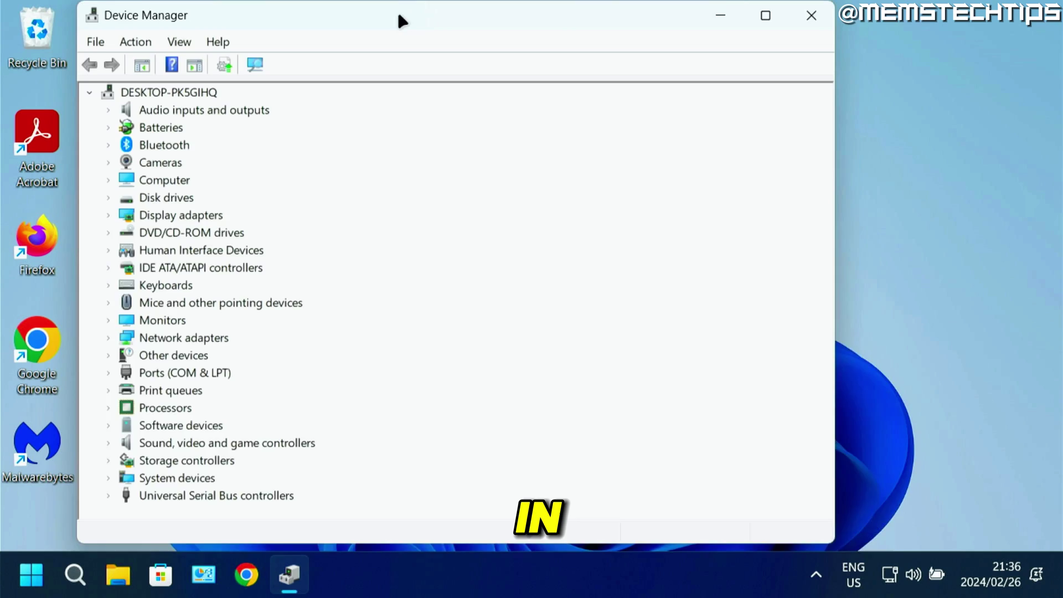
pyautogui.moveTo(399, 10); pyautogui.dragTo(490, 20)
pyautogui.click(199, 219)
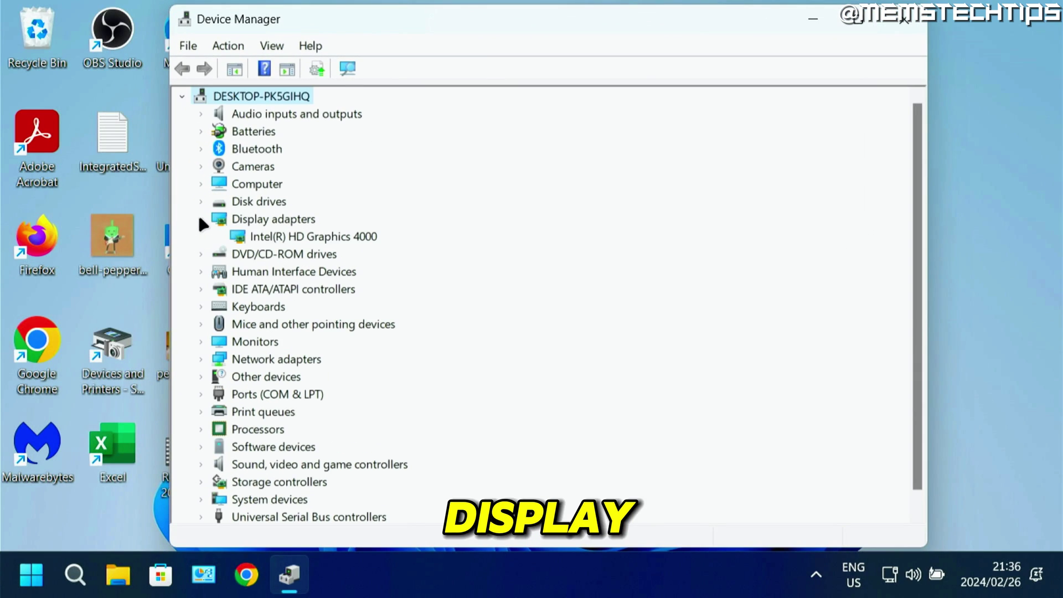
pyautogui.click(316, 238)
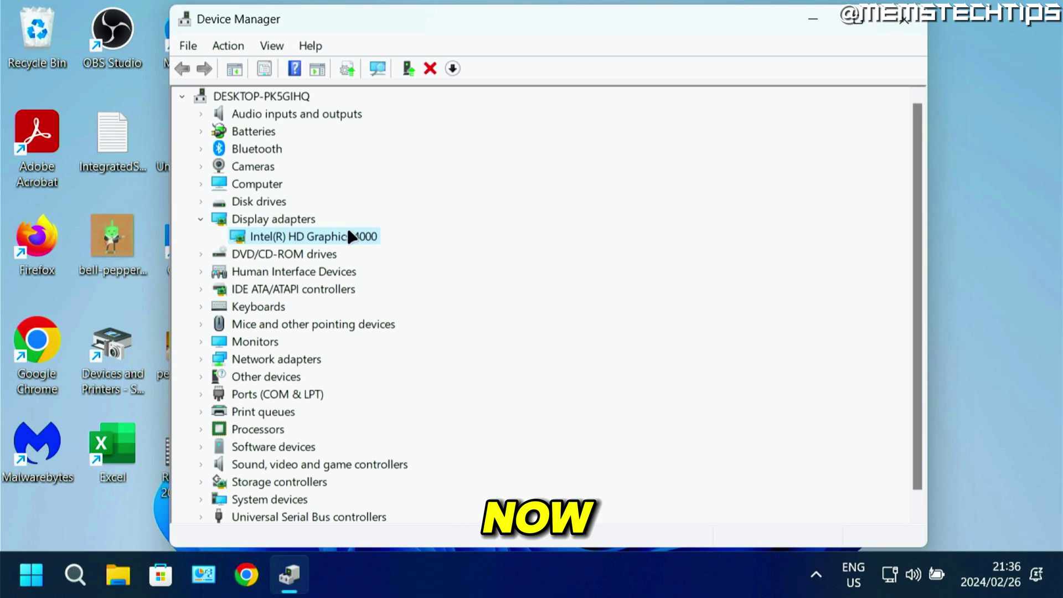
# View its driver properties: version 10.18.10.5161, dated 2020/08/06.
pyautogui.rightClick(325, 246)
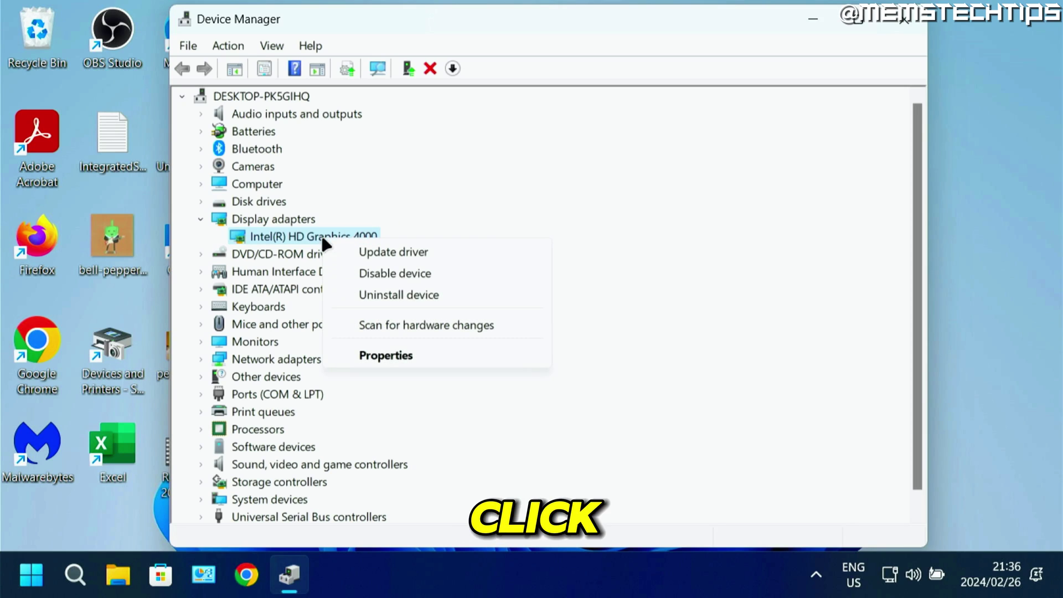
pyautogui.click(389, 357)
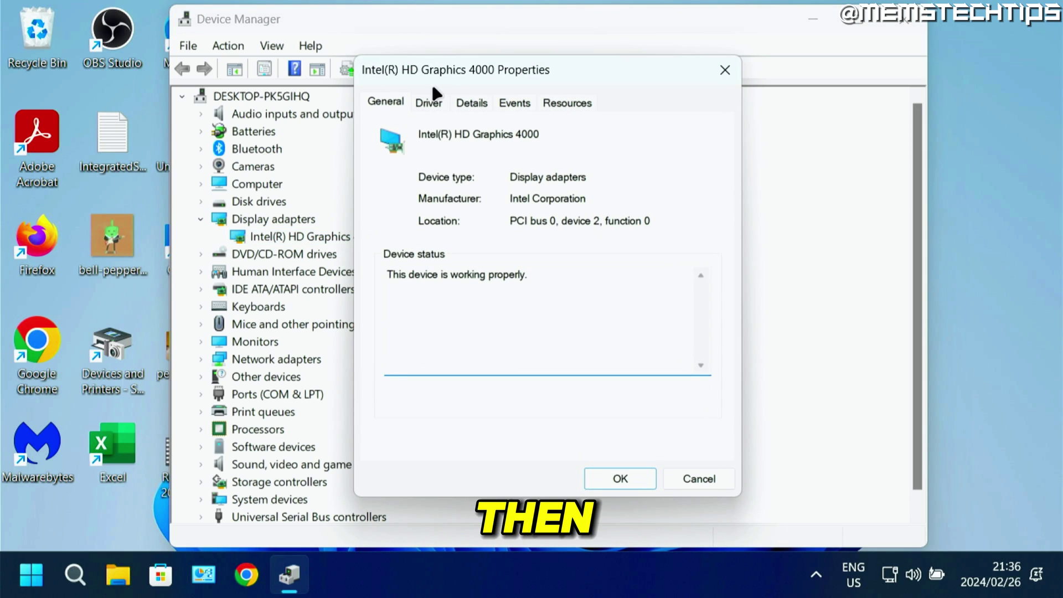
pyautogui.click(437, 101)
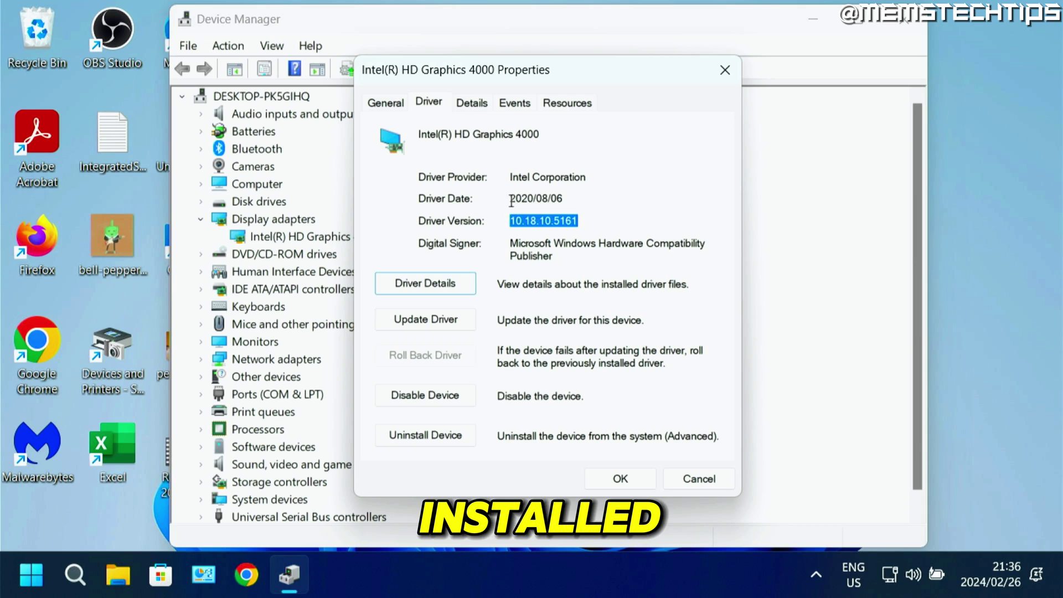
pyautogui.moveTo(509, 198); pyautogui.dragTo(566, 206)
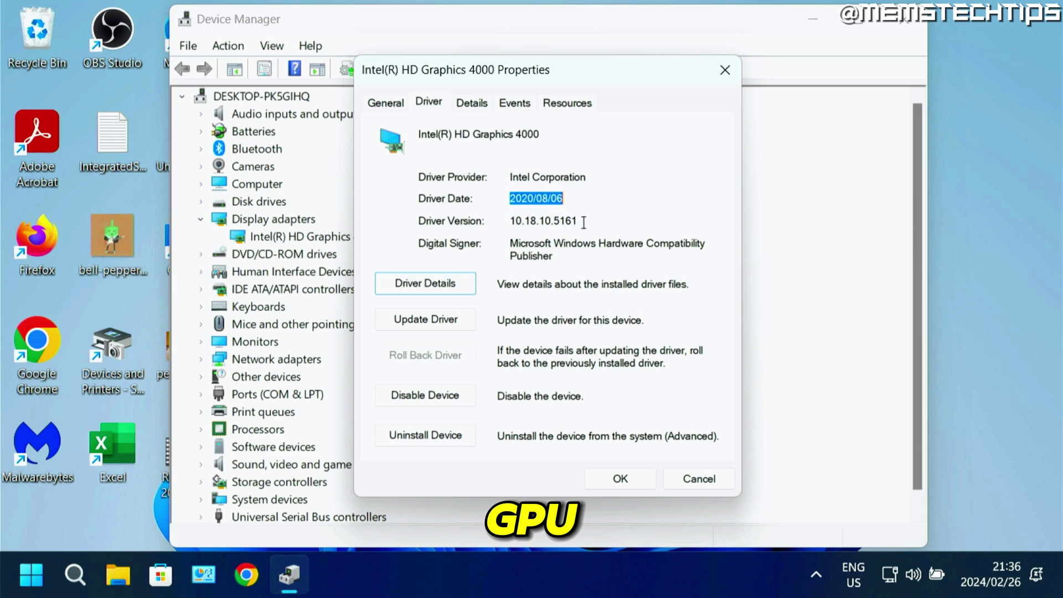